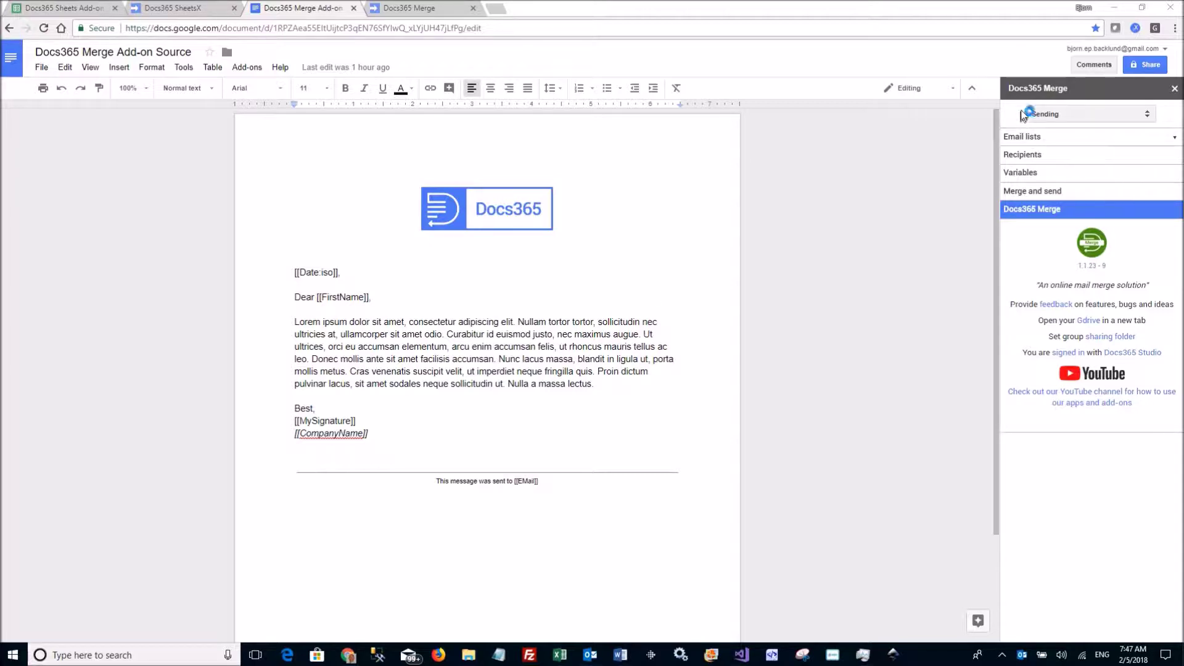
- Look through the add-on's Sending task choices and its Email lists, Recipients, Variables, and Merge and send sections
left_click(1089, 114)
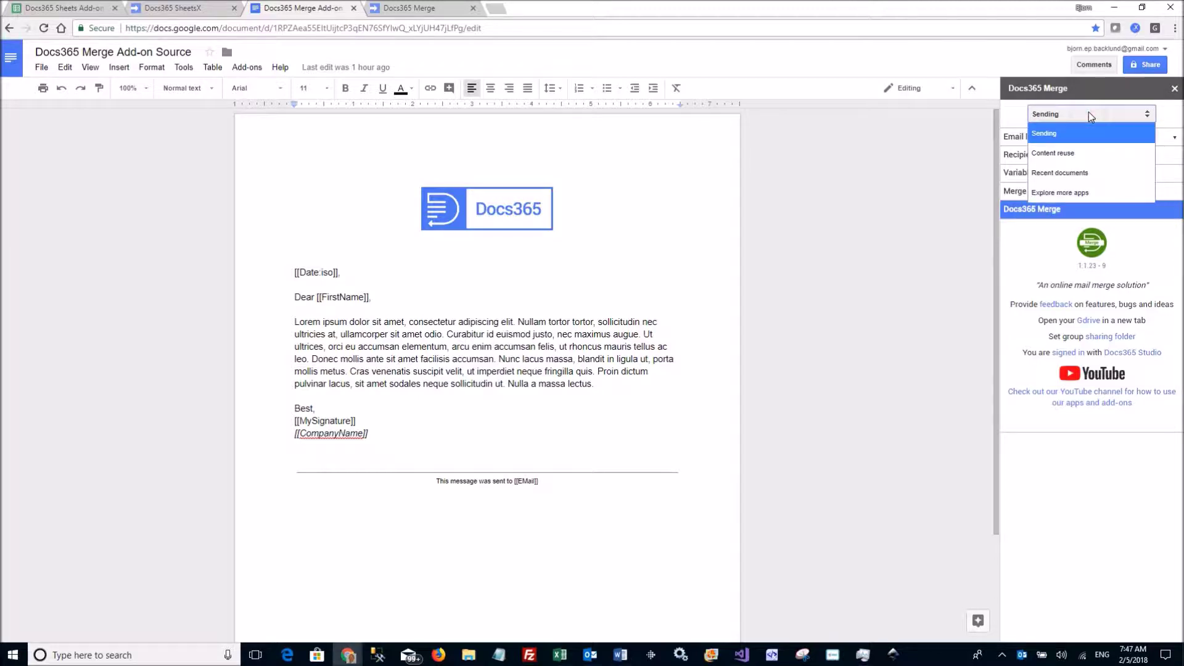
left_click(1089, 114)
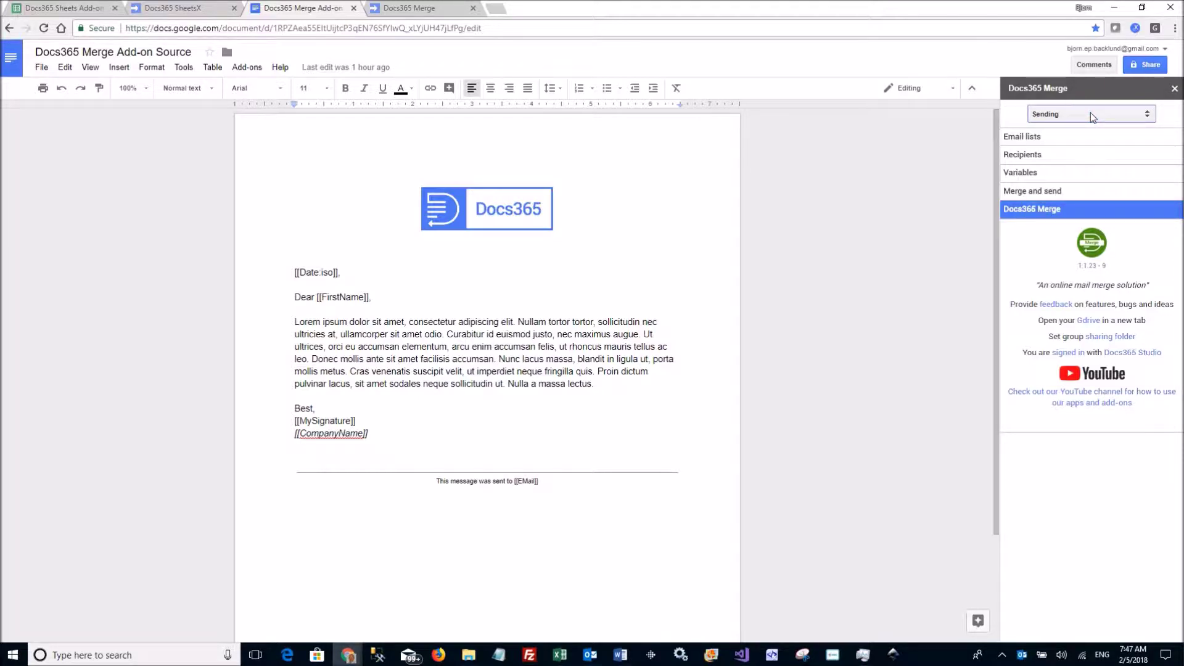
left_click(1031, 140)
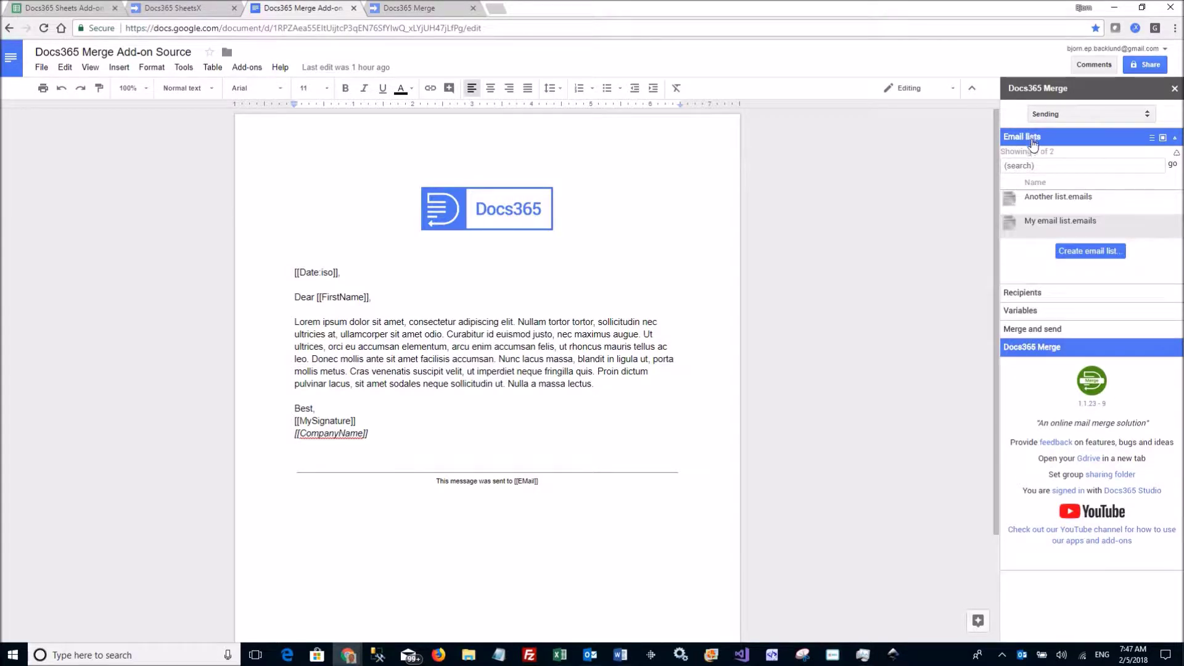
left_click(1025, 139)
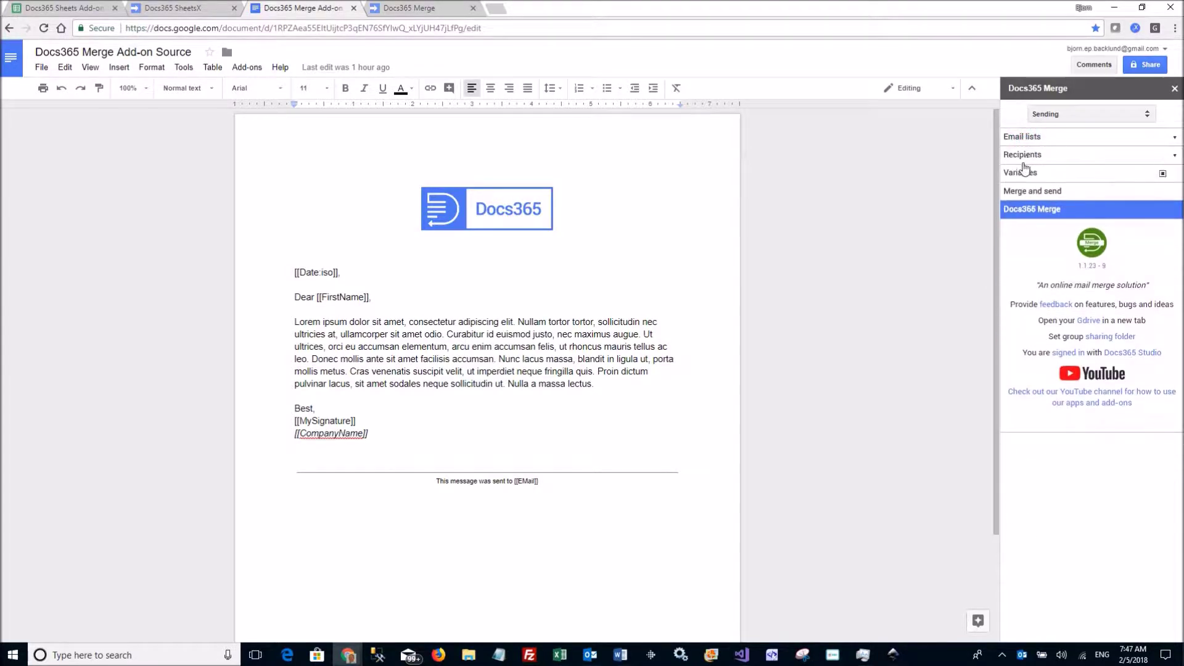
left_click(1029, 155)
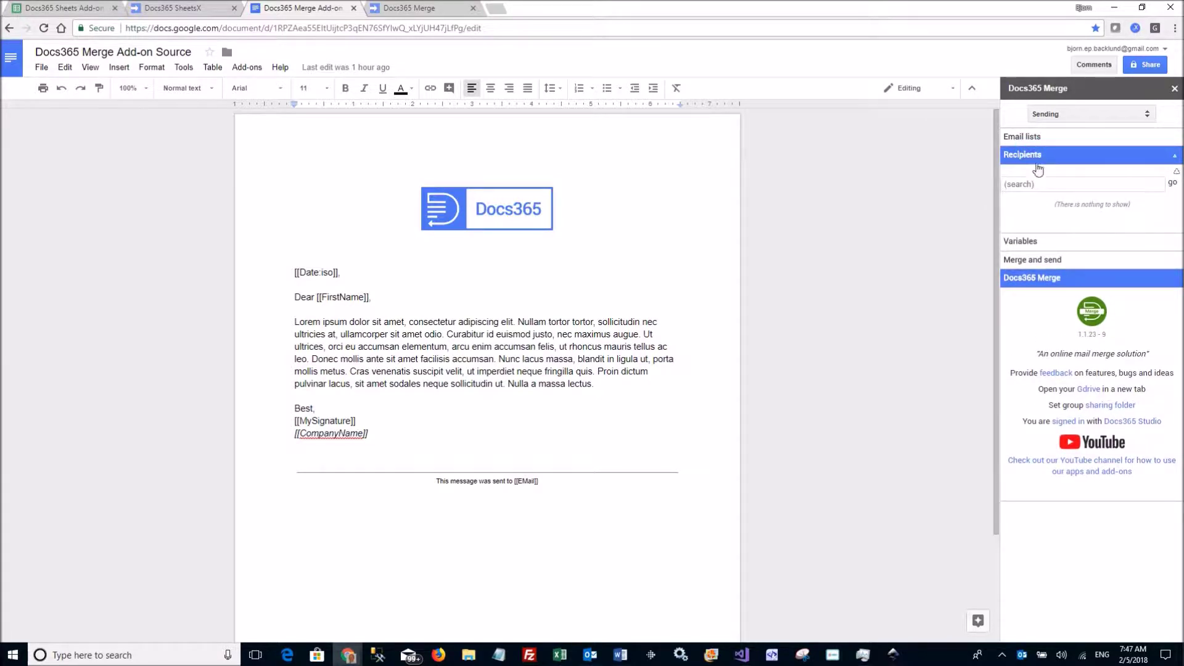
left_click(1036, 159)
left_click(1028, 177)
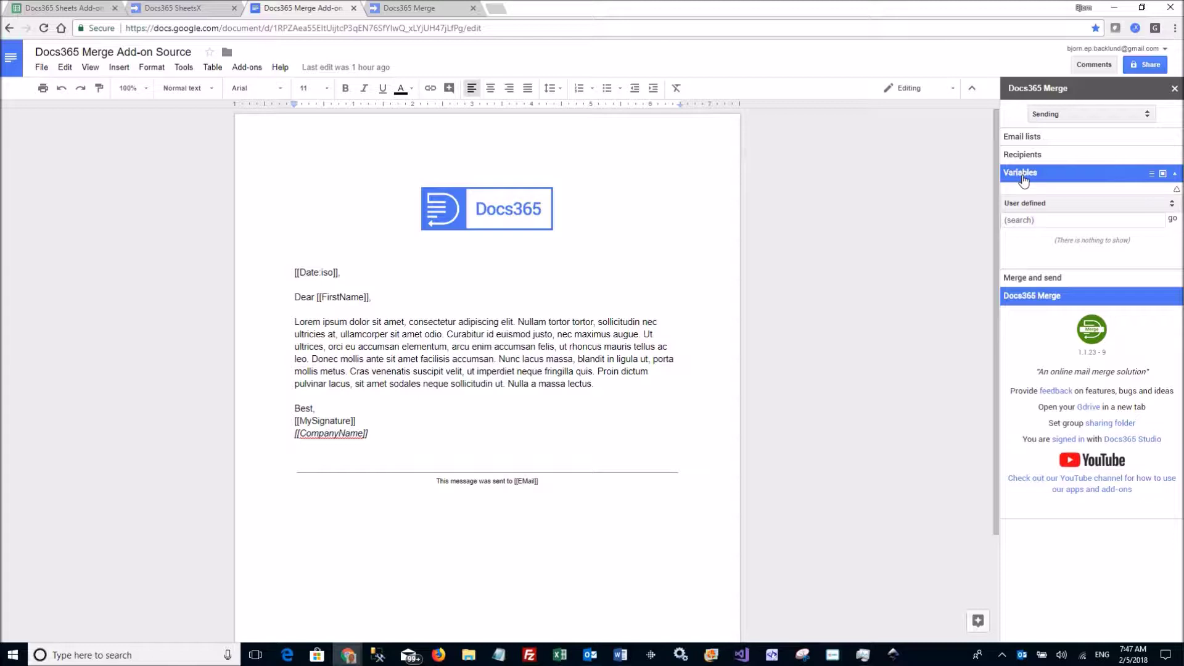
left_click(1023, 178)
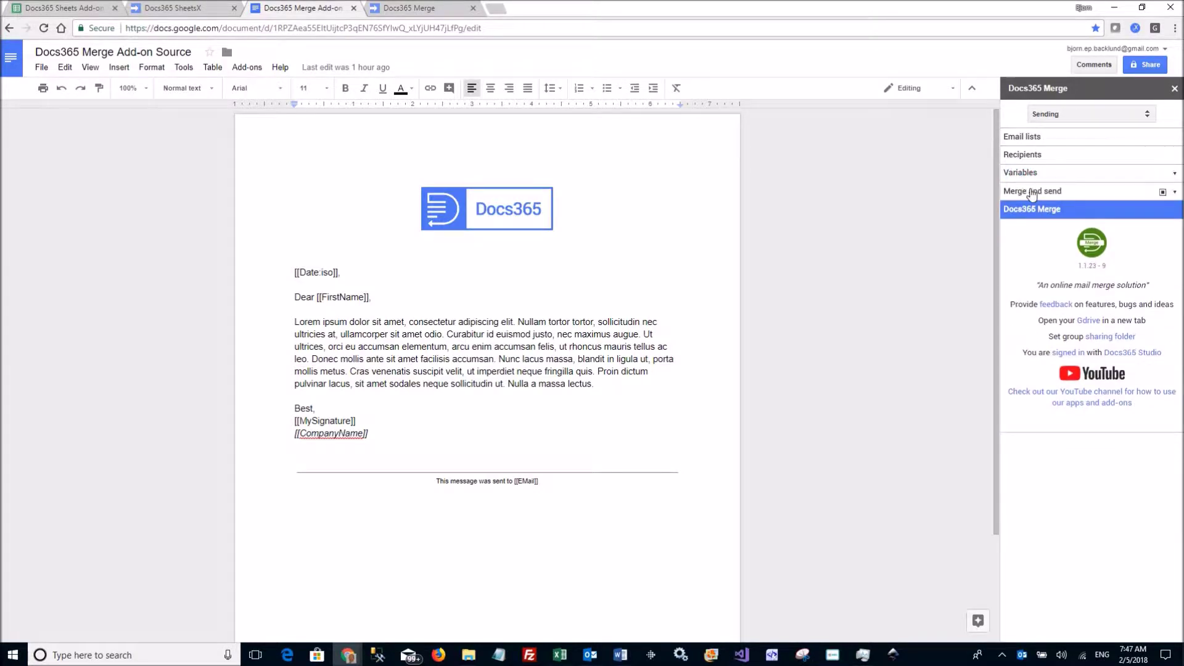
left_click(1031, 195)
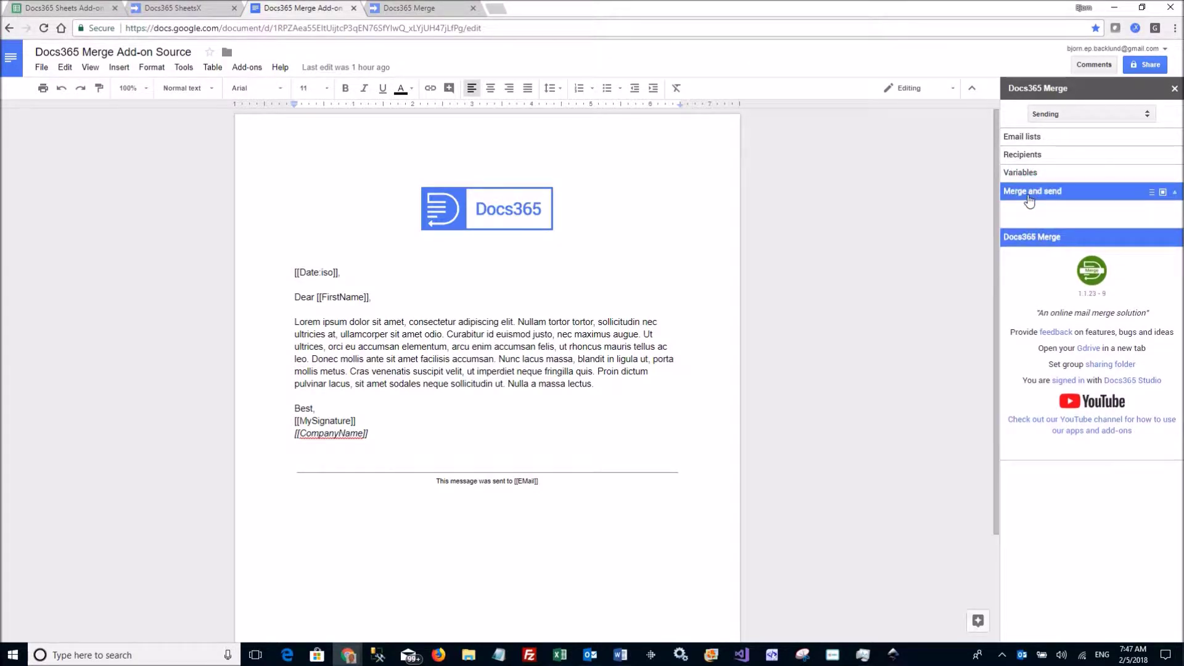
left_click(1029, 193)
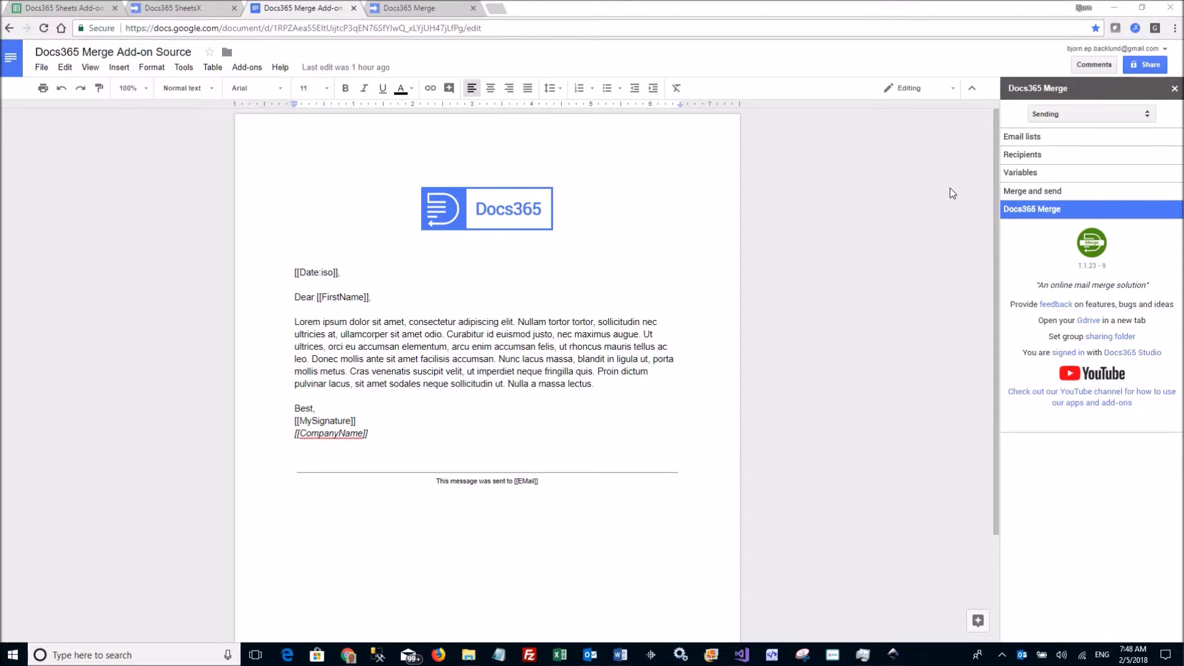
- Show the available email lists and view the form for creating a new one, without creating a list
left_click(1020, 138)
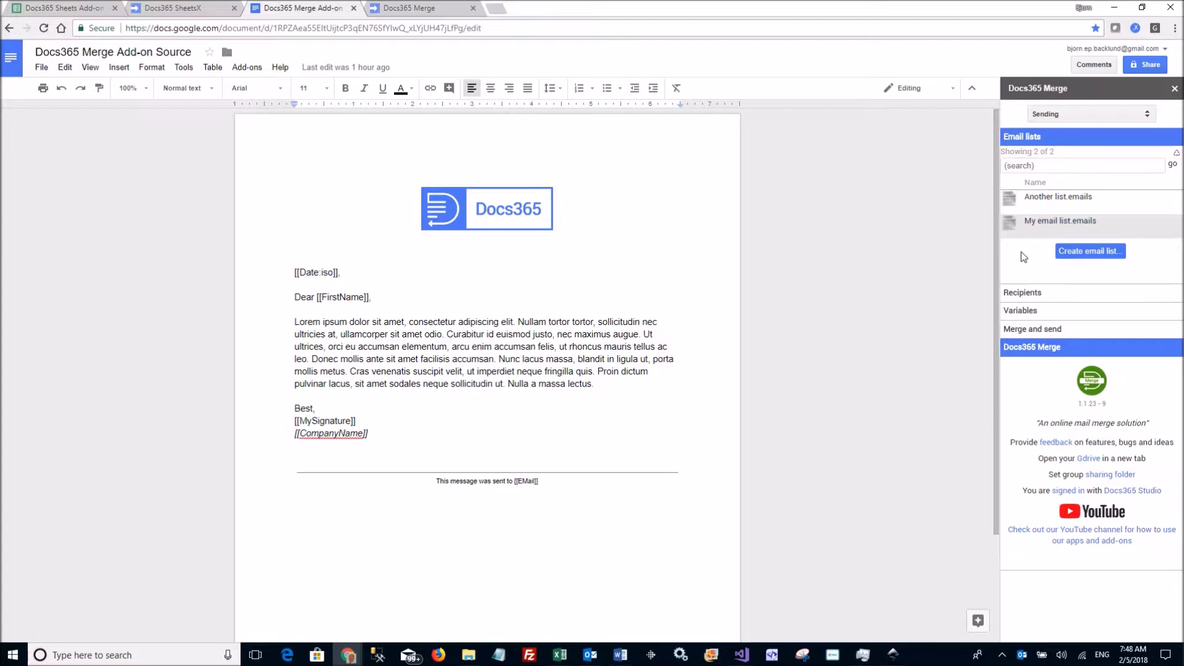
left_click(1159, 139)
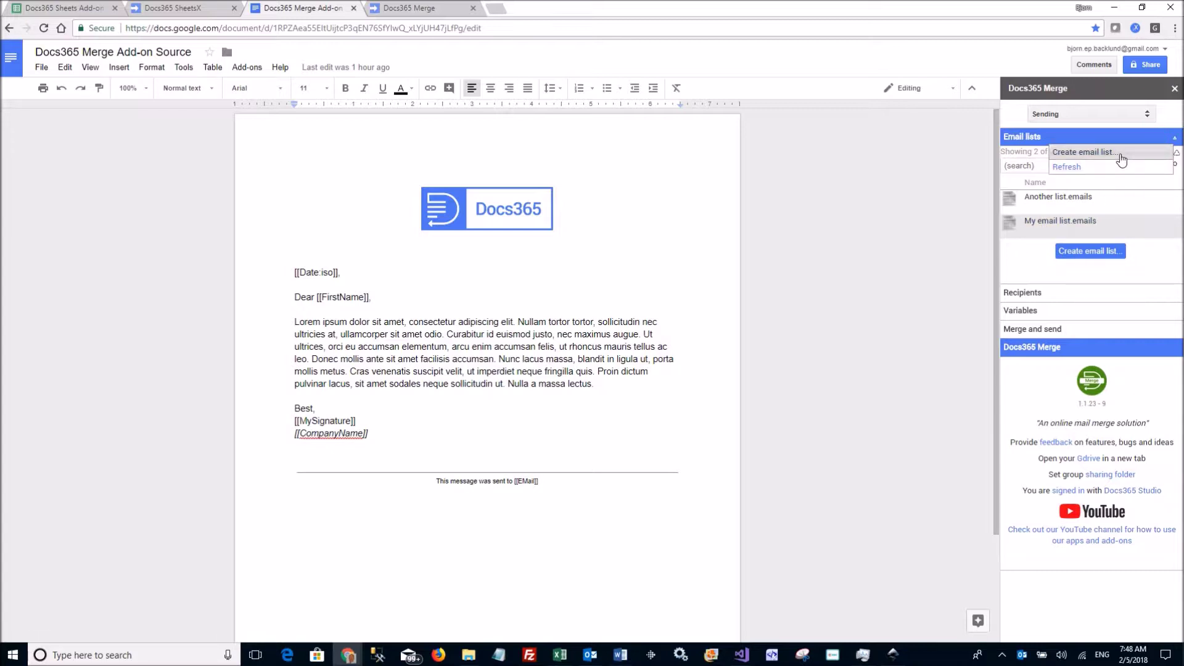
left_click(1120, 155)
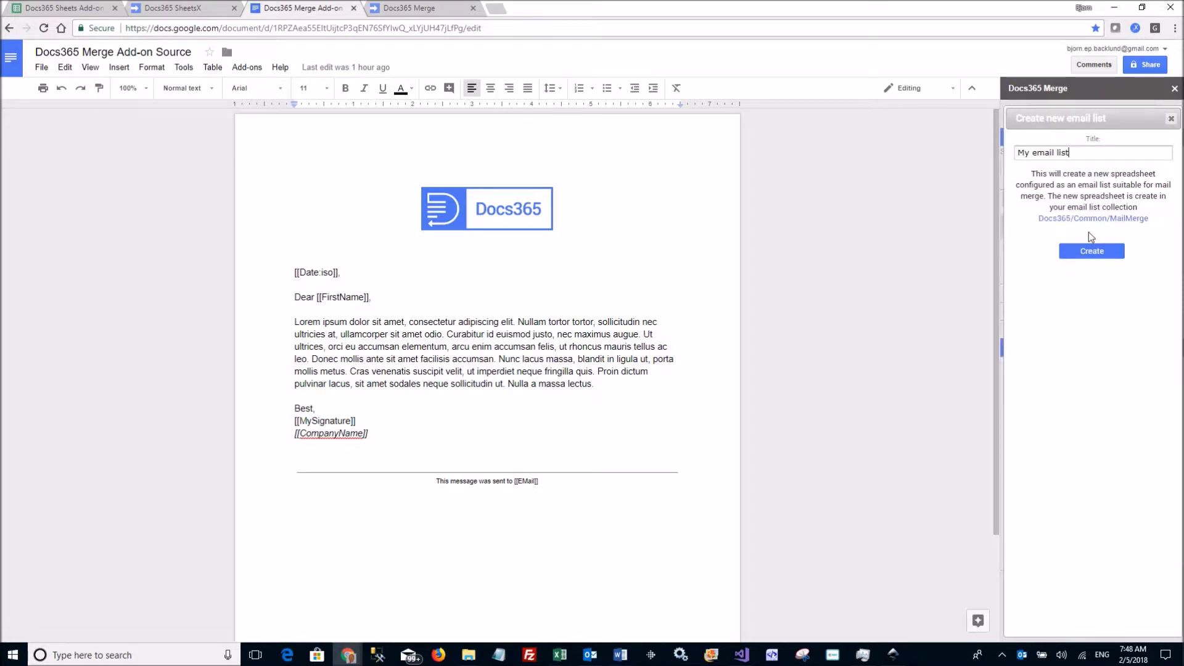
left_click(1171, 119)
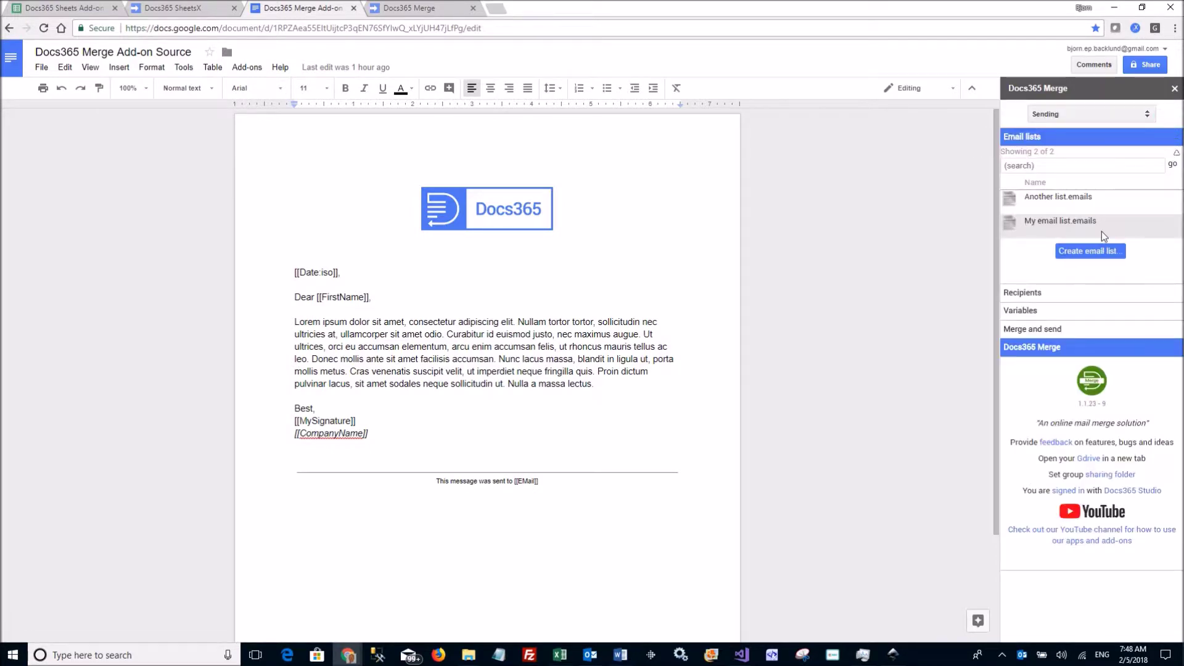
- Open the My email list.emails spreadsheet and examine its MySignature value and its Subject, CC and BCC entries
left_click(1023, 230)
left_click(1024, 263)
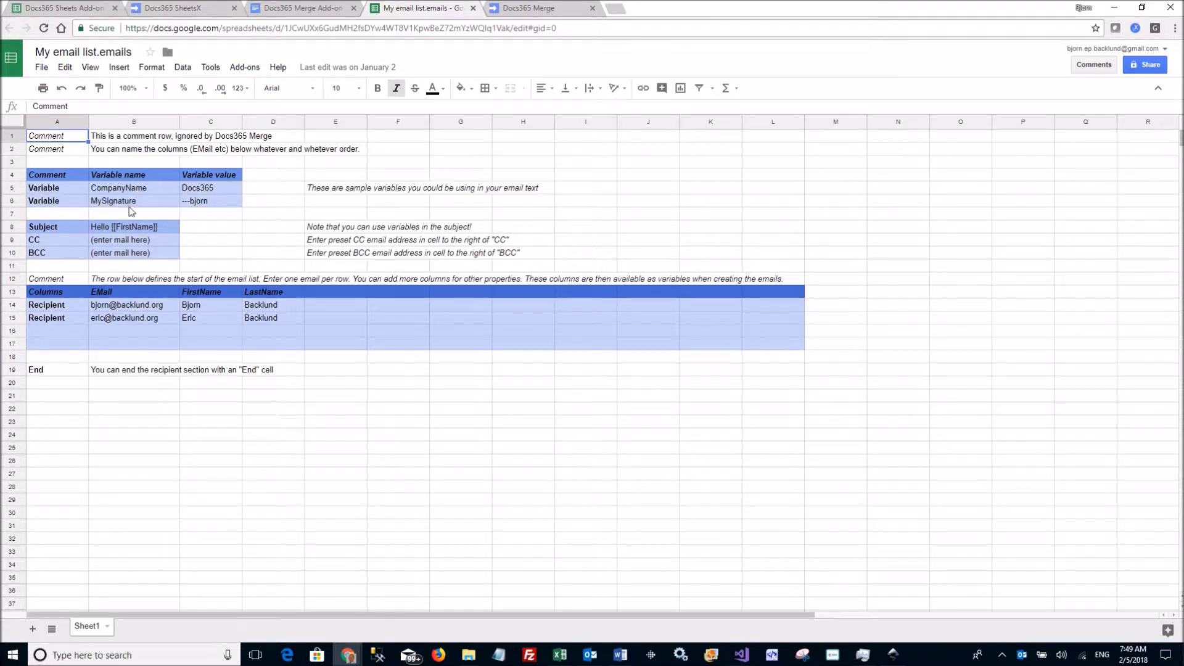
left_click(216, 206)
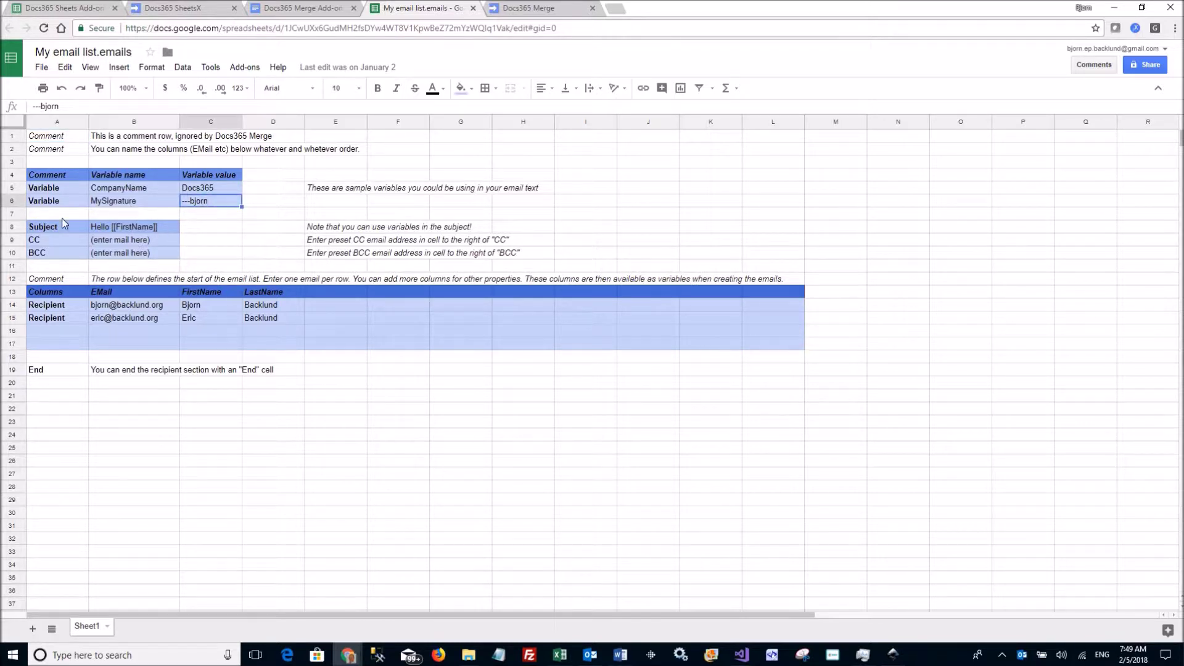
left_click(137, 229)
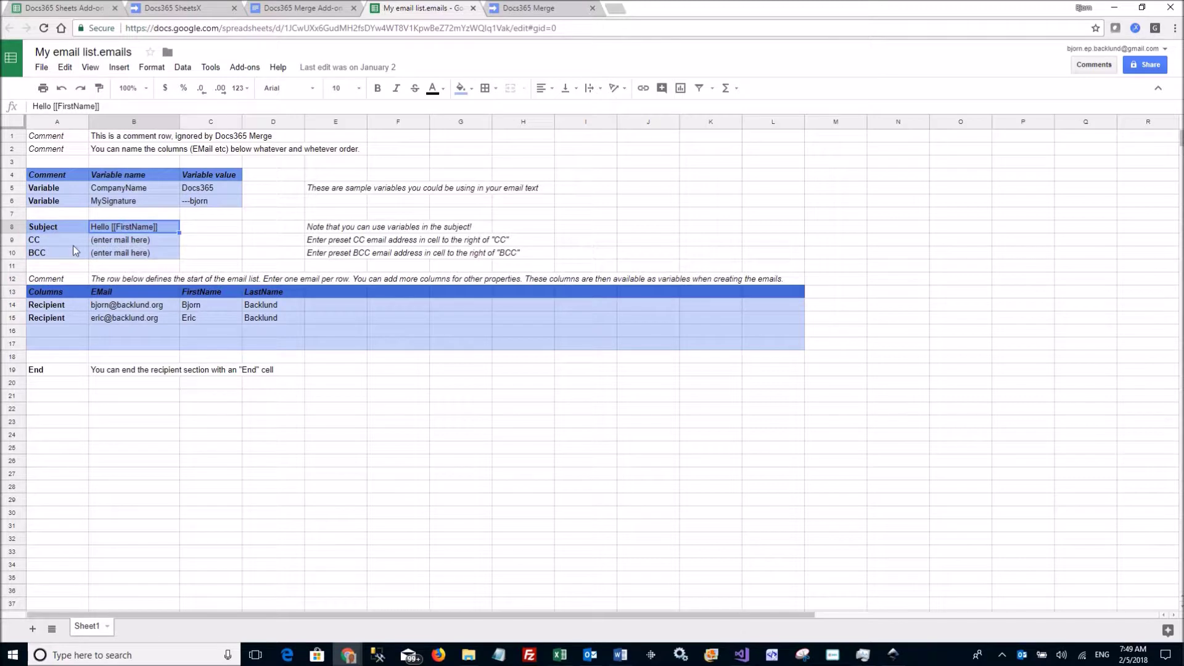
left_click(118, 242)
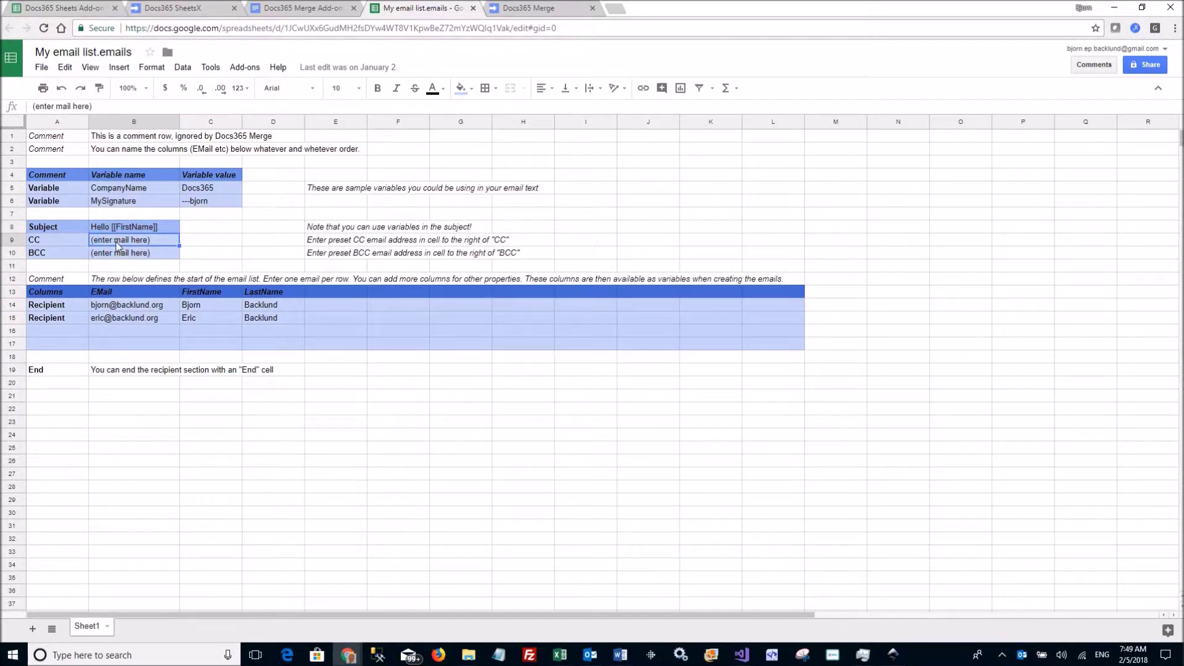
left_click(118, 252)
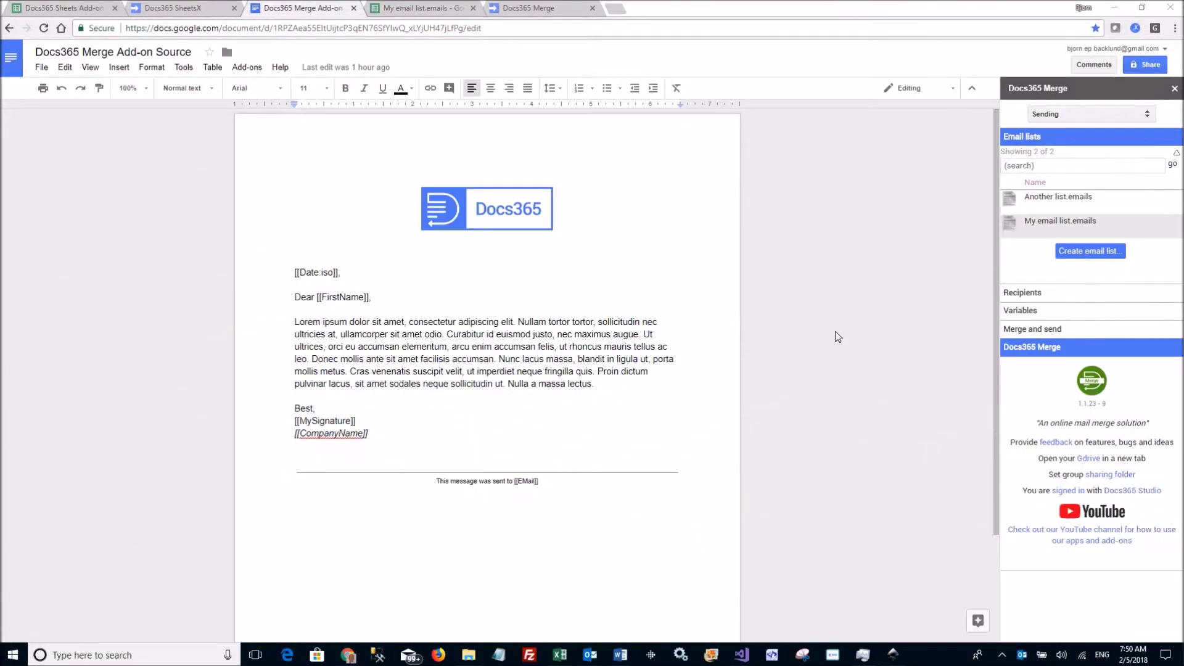
- Use My email list.emails as the merge's email list in the Docs365 Merge Add-on Source document and show its variables
left_click(1047, 226)
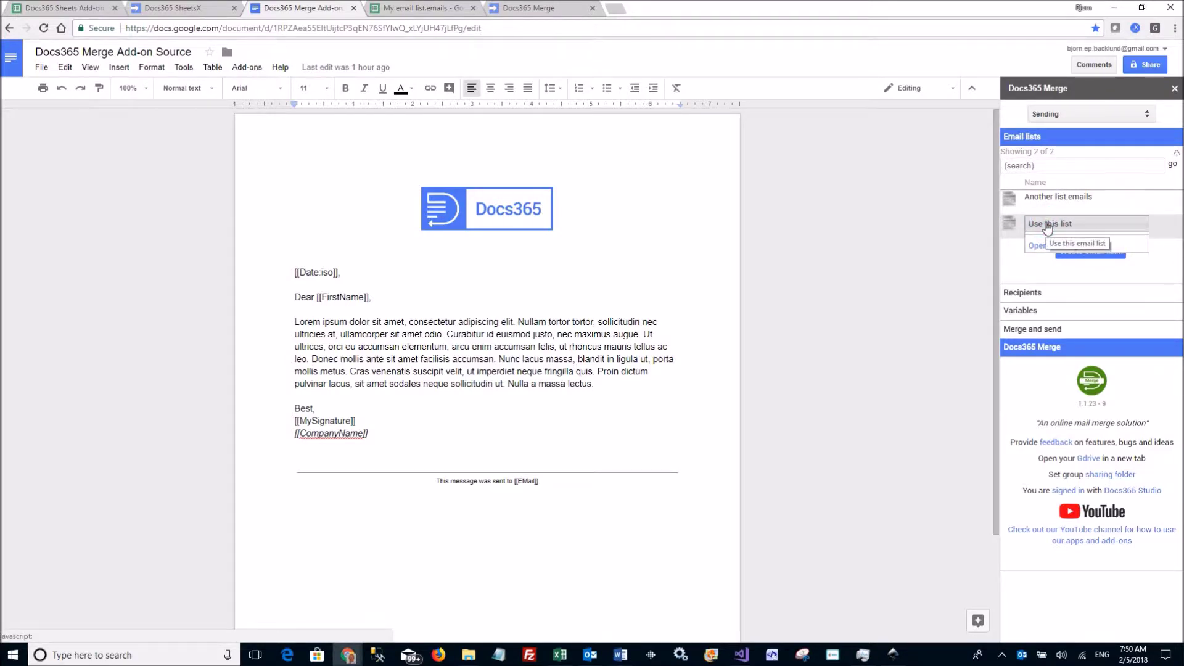
left_click(1048, 225)
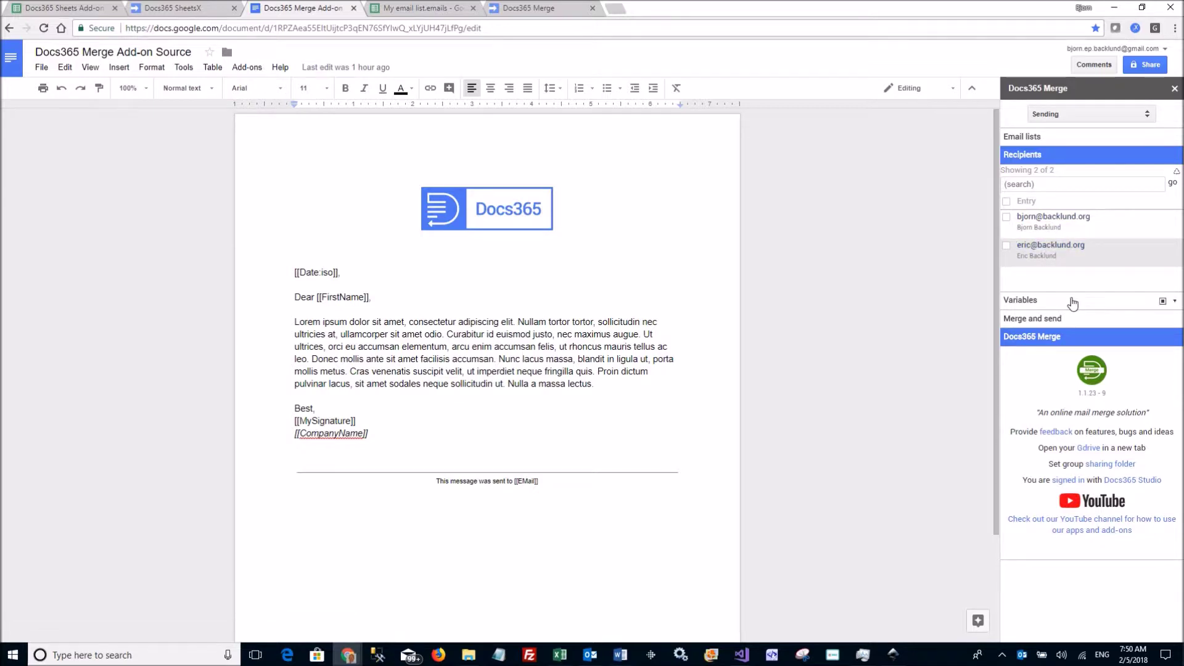
left_click(1031, 303)
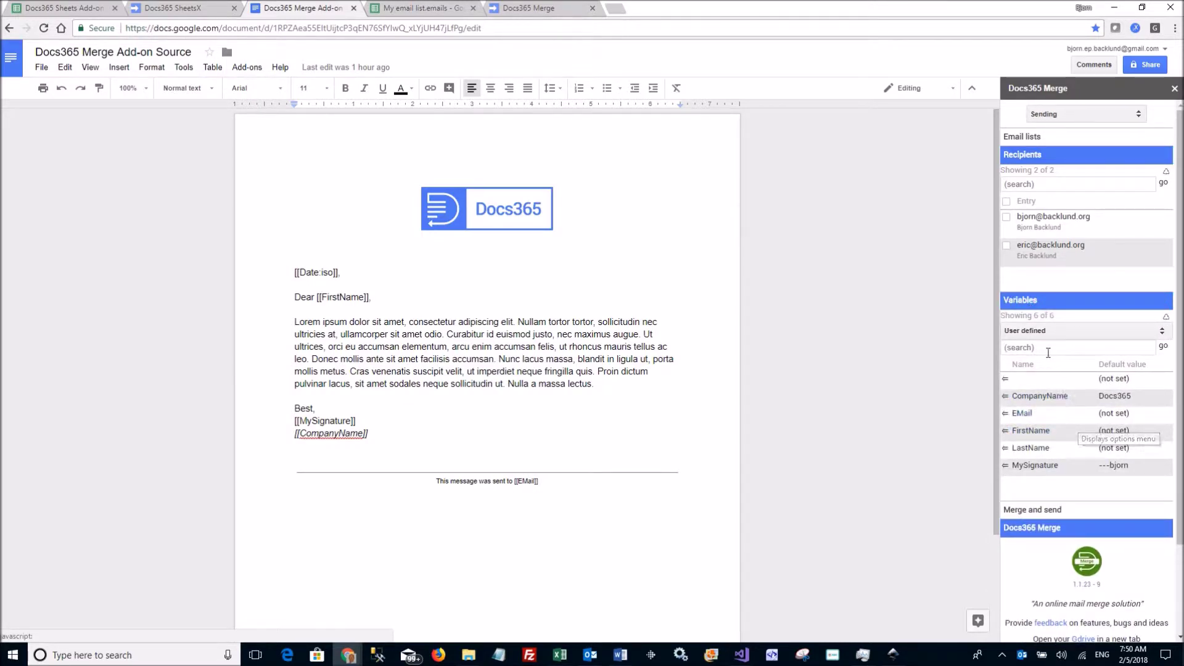
- Review the System variables and the full set of variables, then return the variable filter to User defined
left_click(1041, 331)
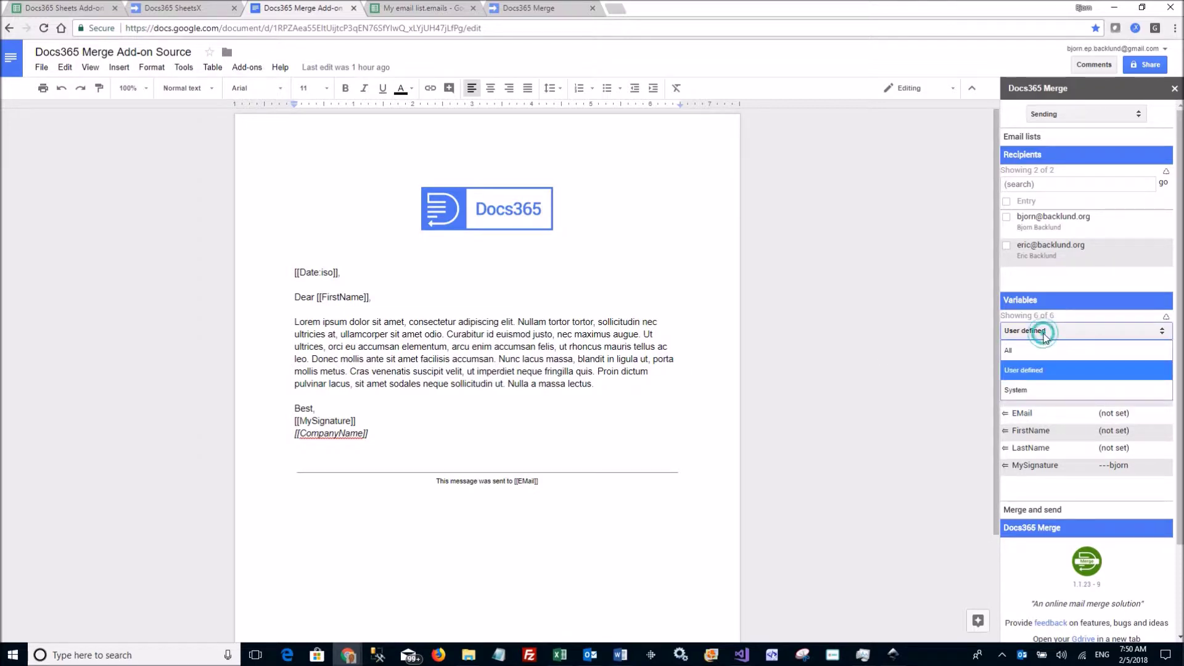
left_click(1035, 395)
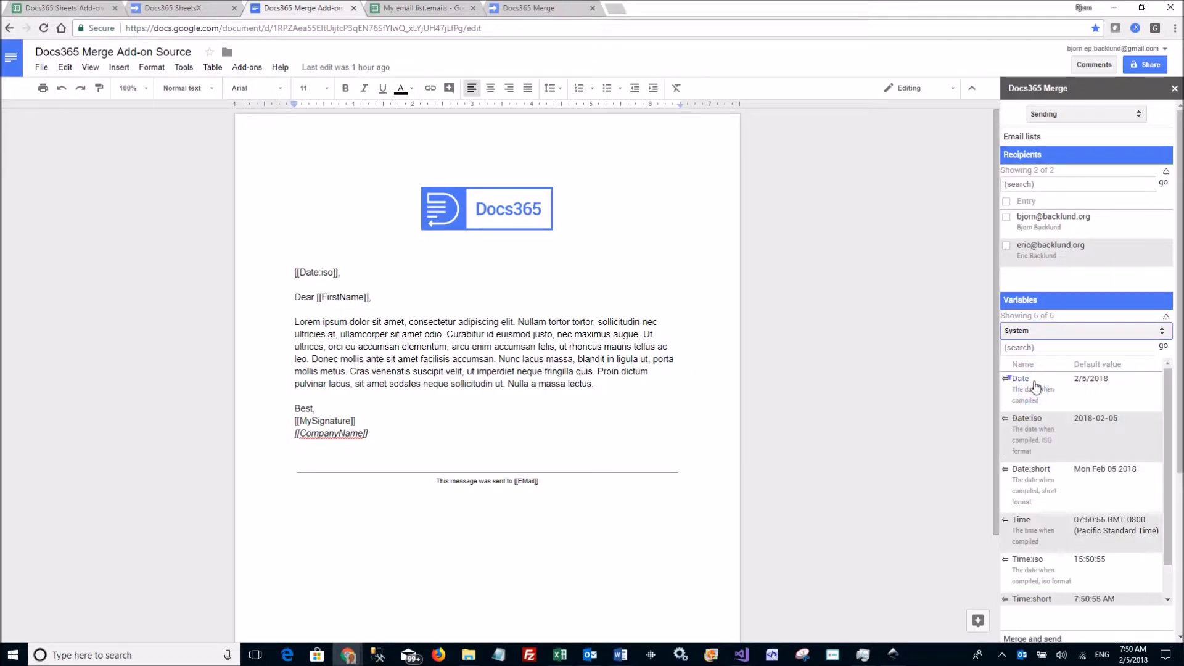
scroll(1042, 562, "down", 4)
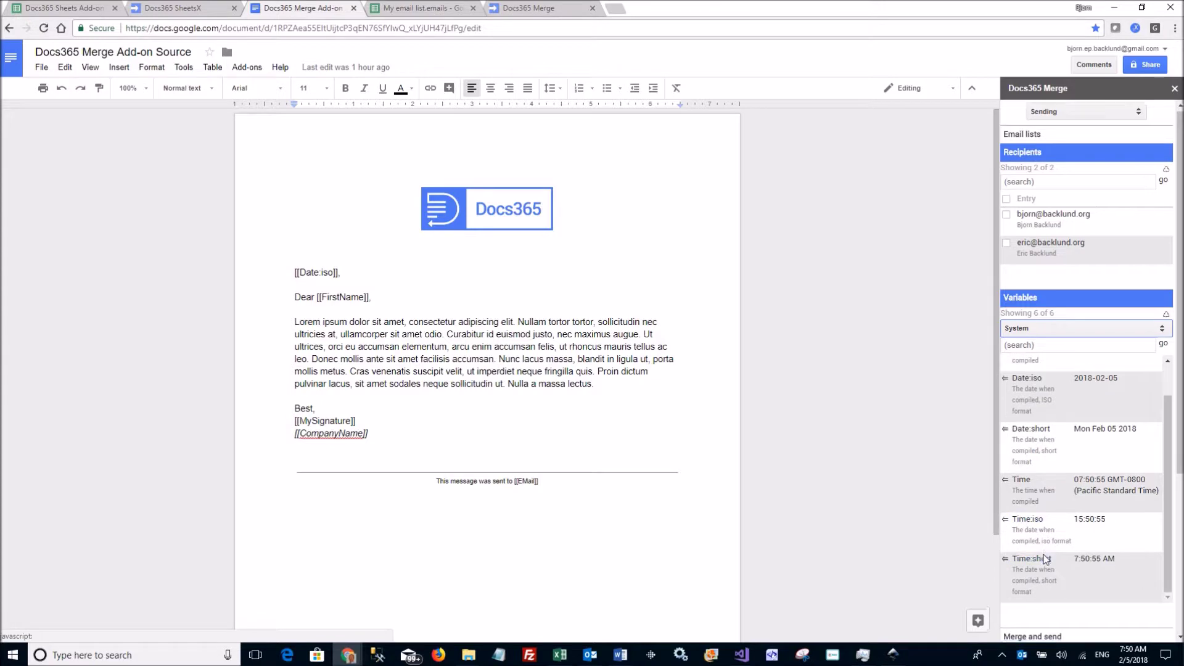
scroll(1052, 407, "up", 2)
left_click(1038, 331)
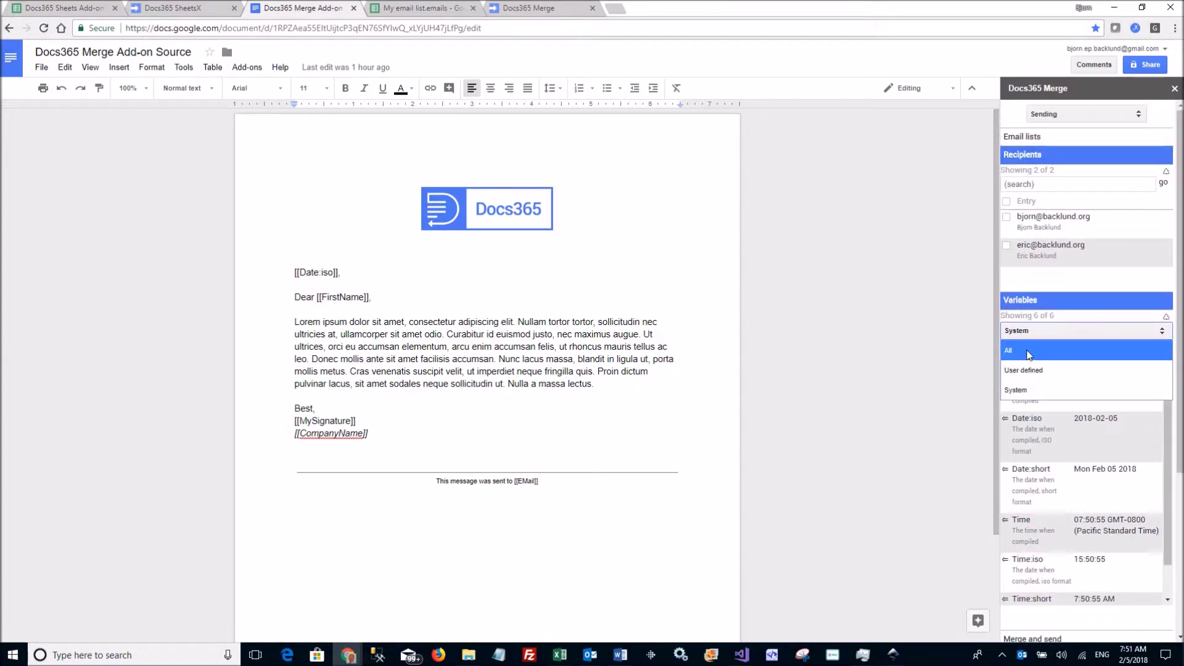
left_click(1028, 350)
left_click(1029, 331)
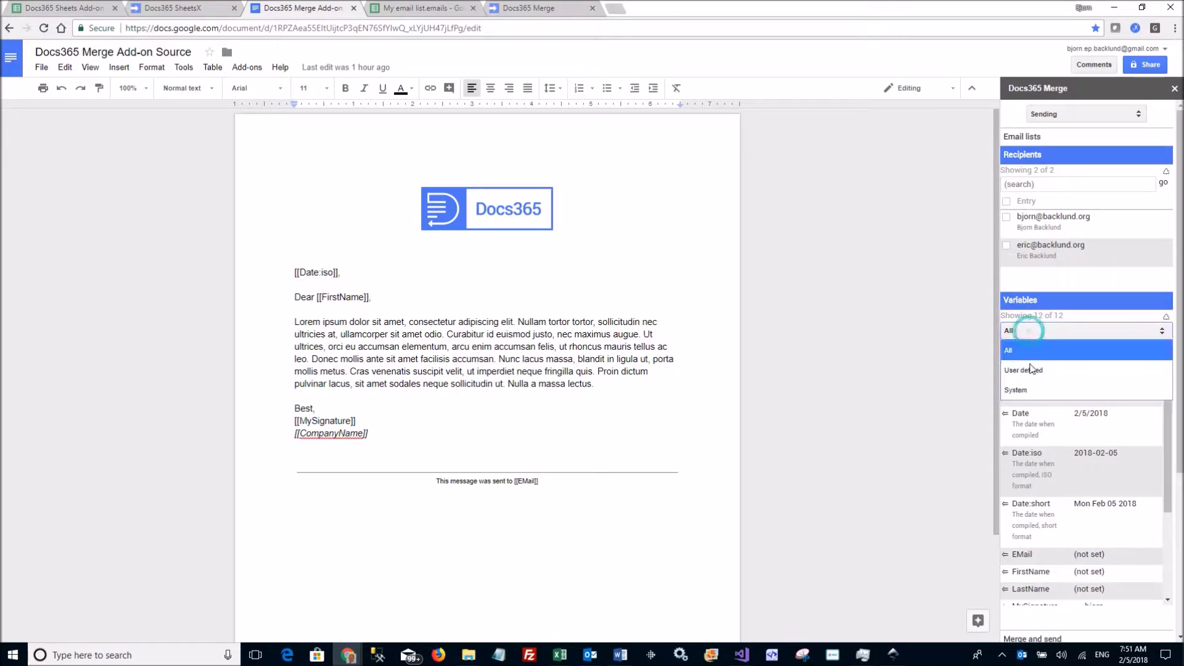
left_click(1030, 369)
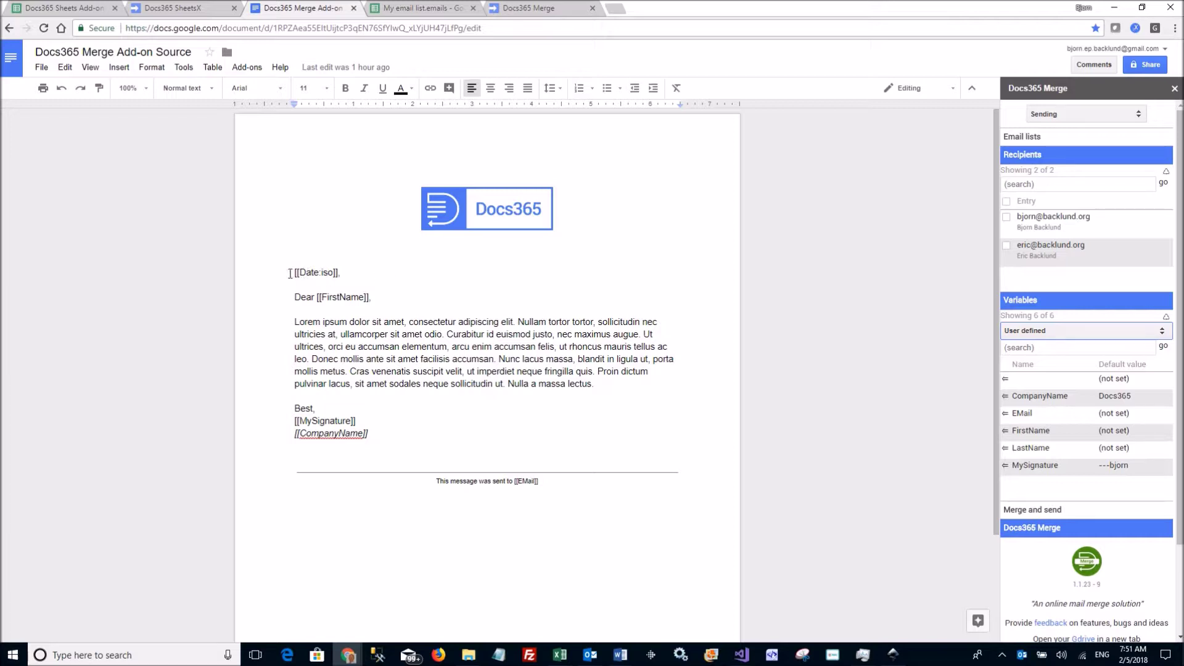
- Examine the Date:iso, FirstName, MySignature, CompanyName and EMail merge variables placed in the letter
left_click_drag(294, 273, 339, 272)
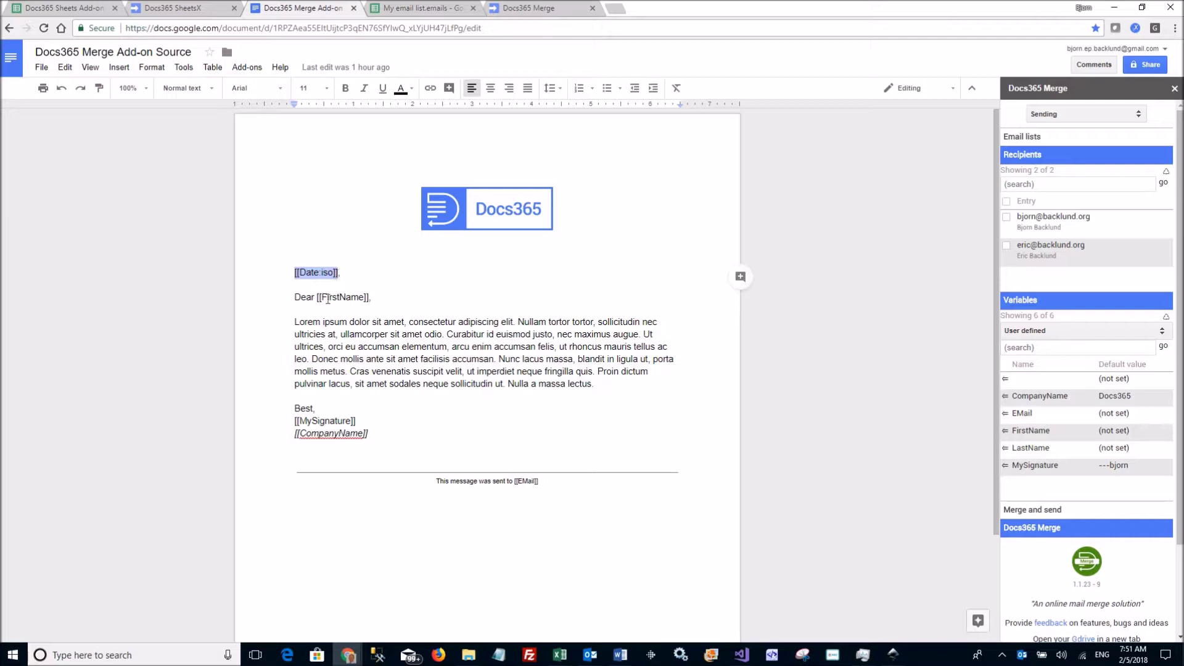
left_click(336, 297)
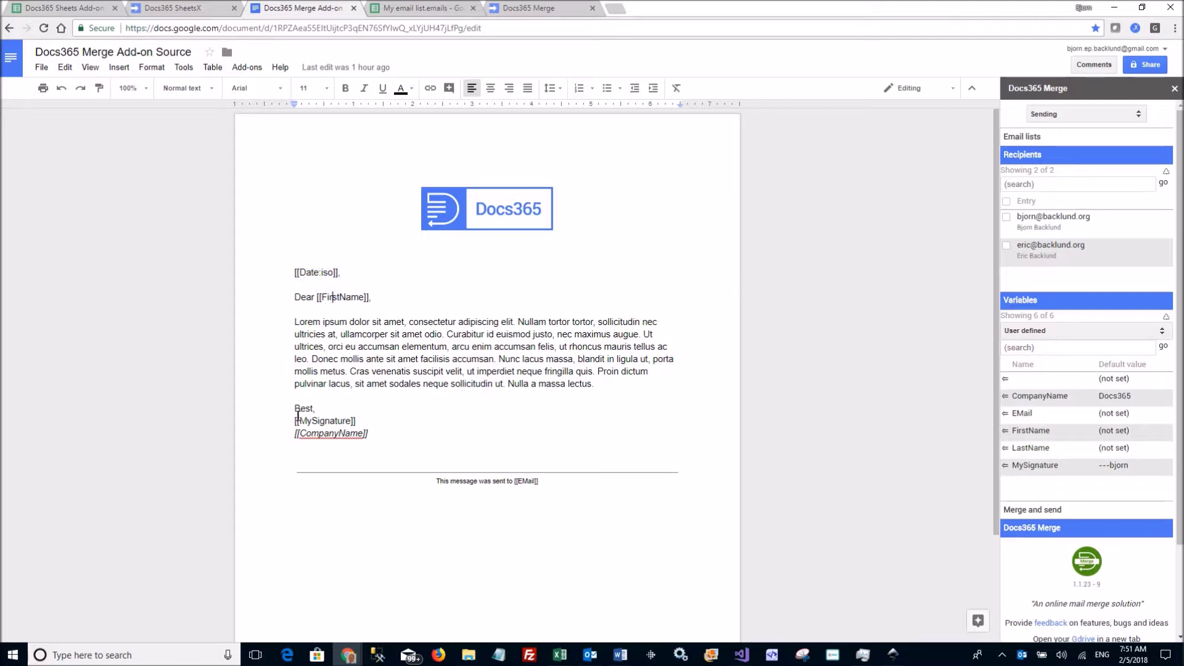
left_click_drag(361, 421, 286, 420)
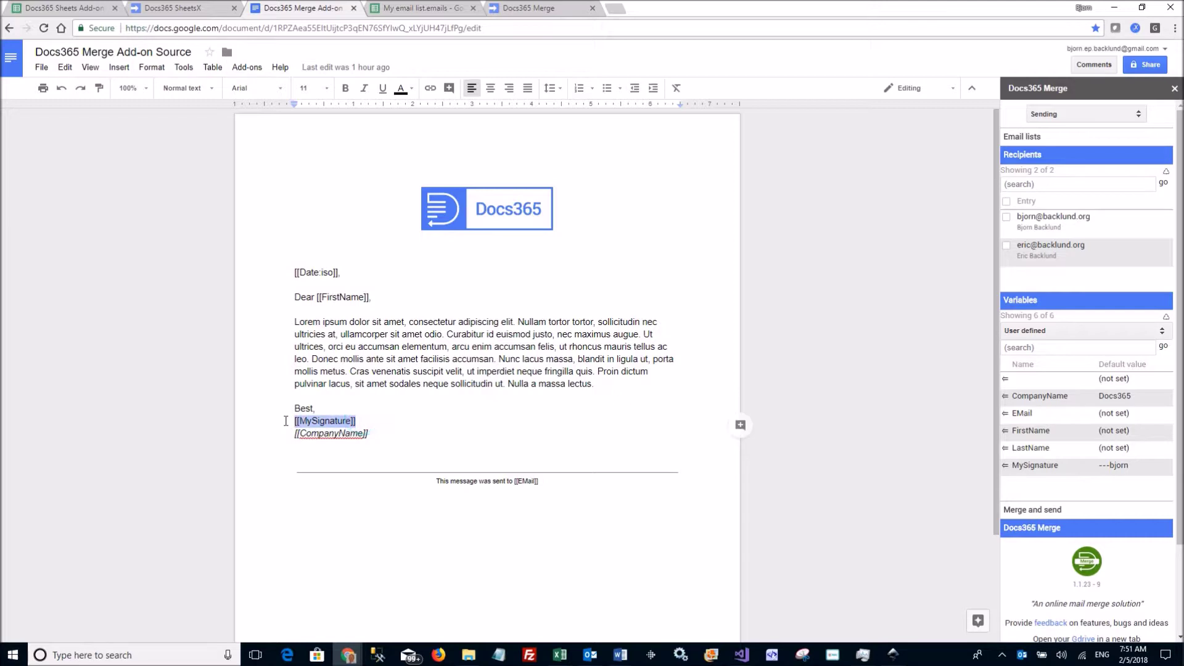
left_click(348, 433)
left_click_drag(380, 432, 324, 434)
left_click(397, 358)
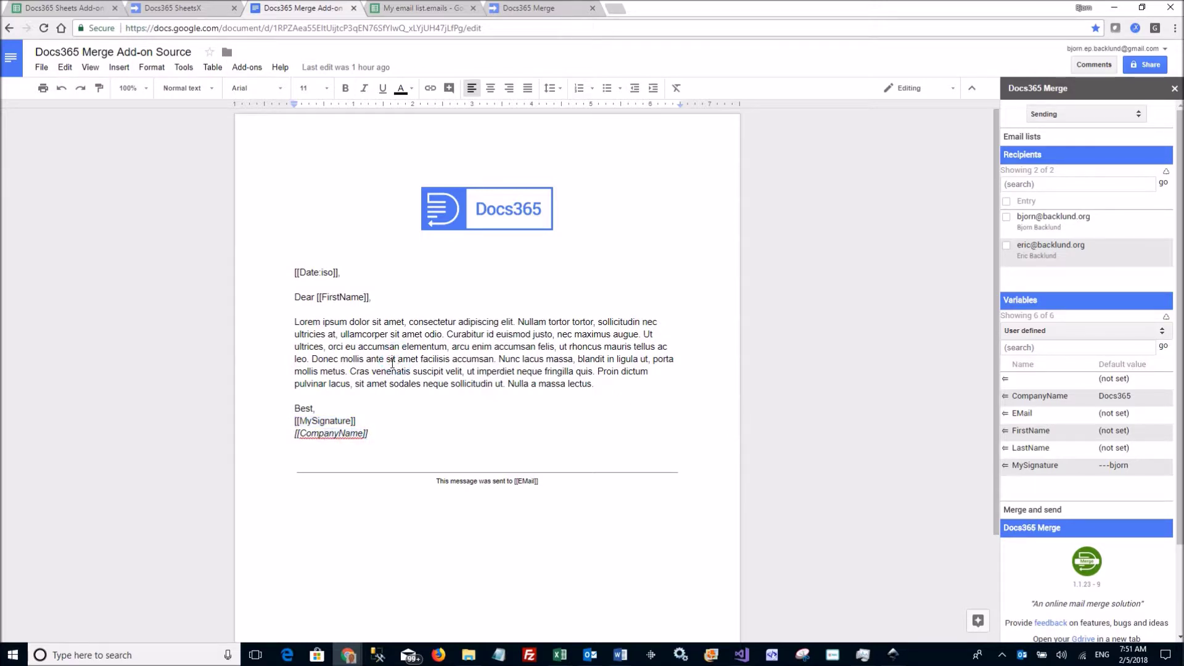
left_click(531, 482)
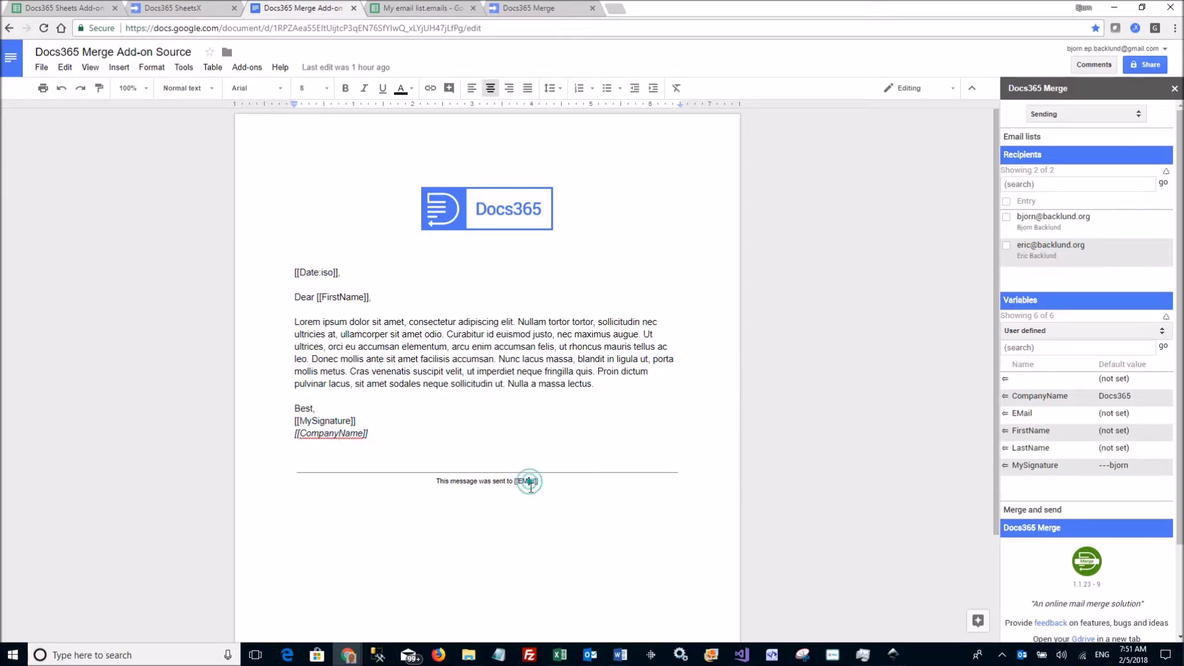
left_click(446, 480)
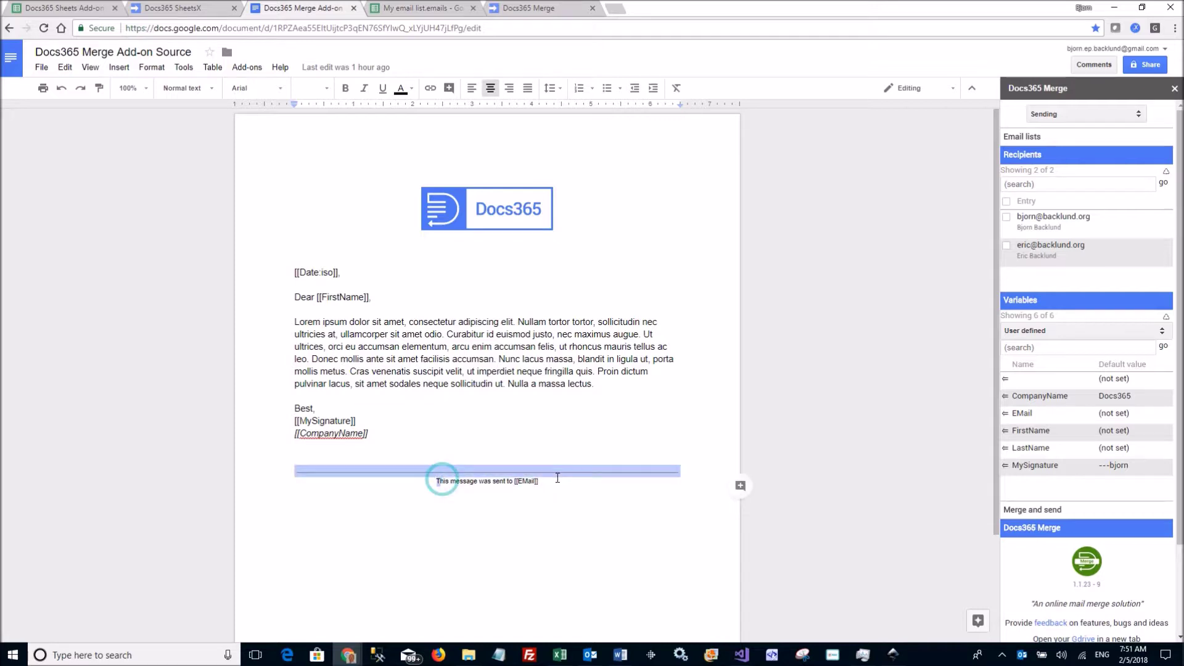
left_click(557, 381)
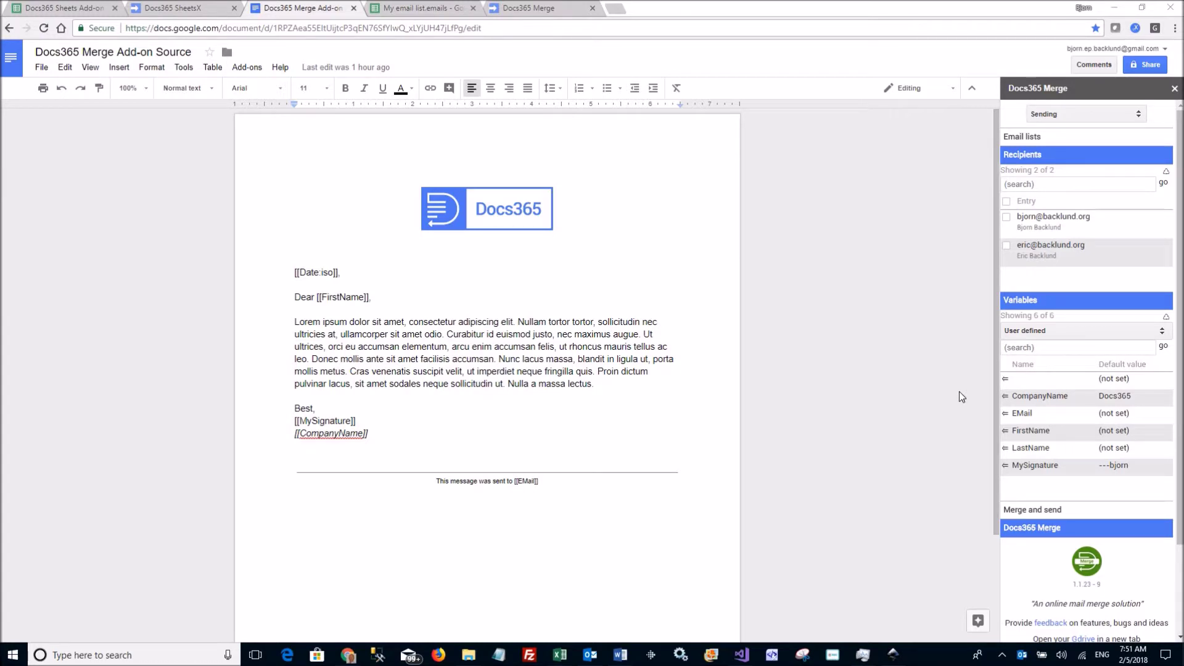
- Select the second recipient, examine the send confirmation for that recipient's email and close it
left_click(1007, 246)
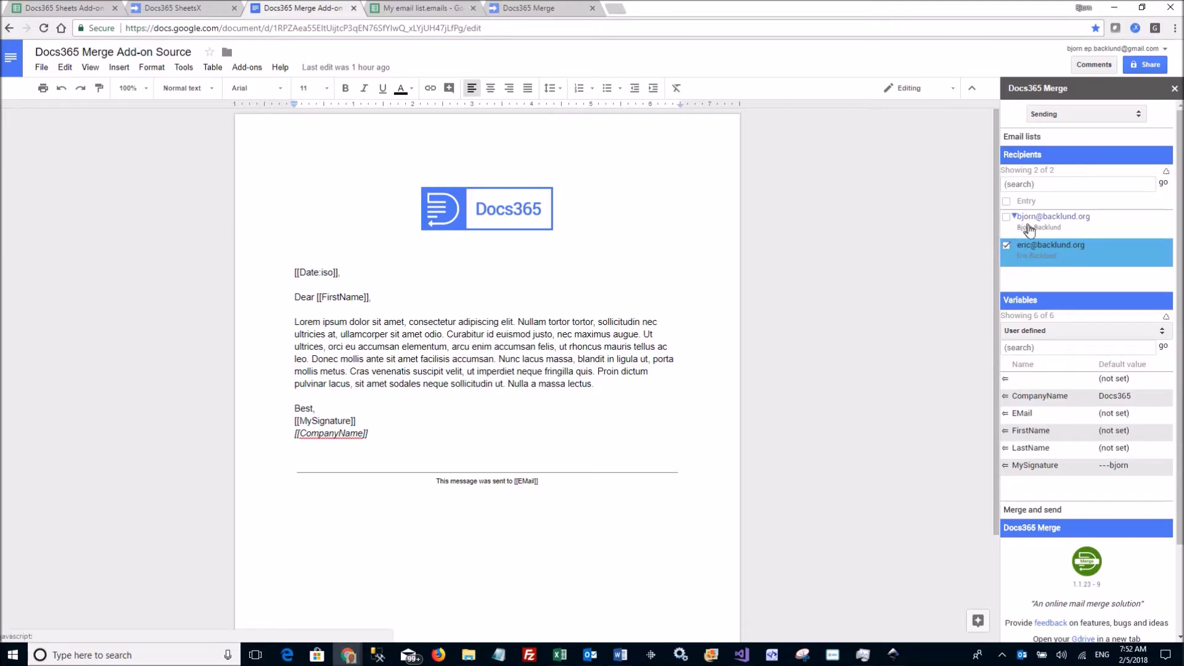
left_click(1028, 246)
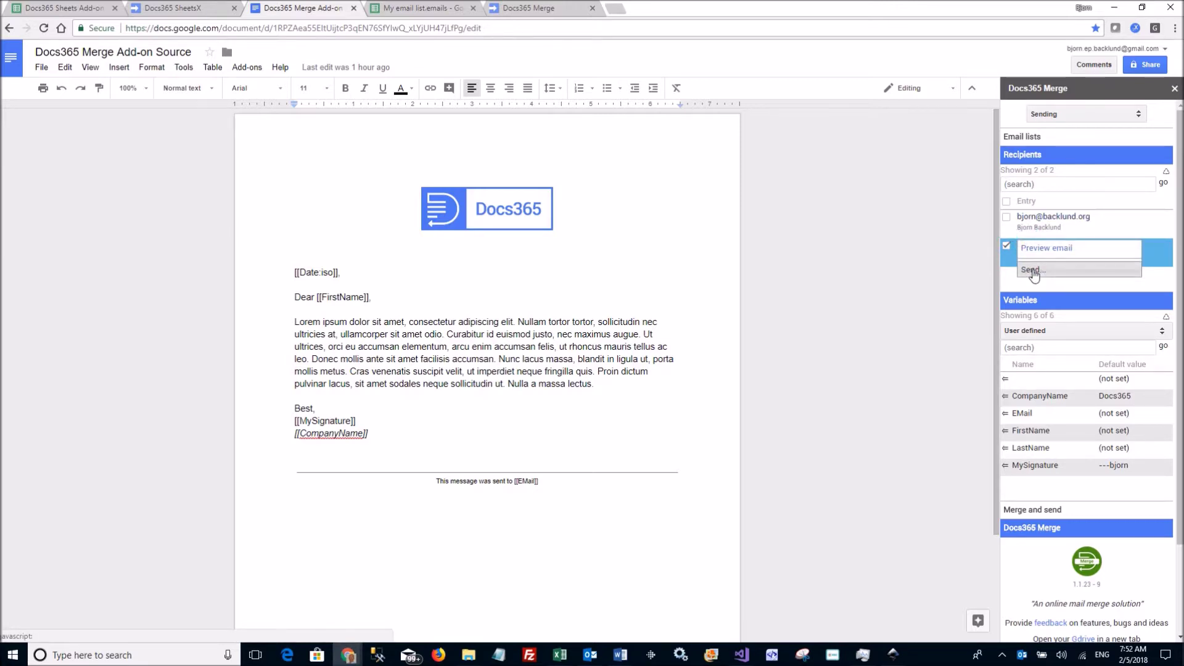
left_click(1035, 272)
left_click(1083, 208)
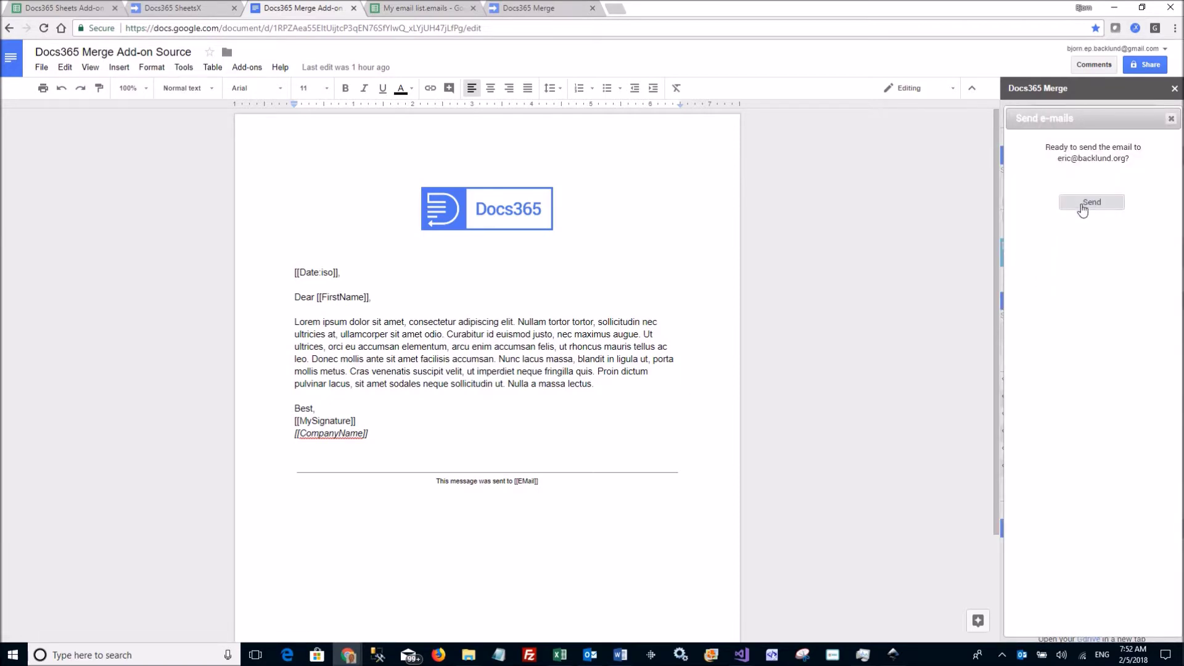
left_click(1170, 119)
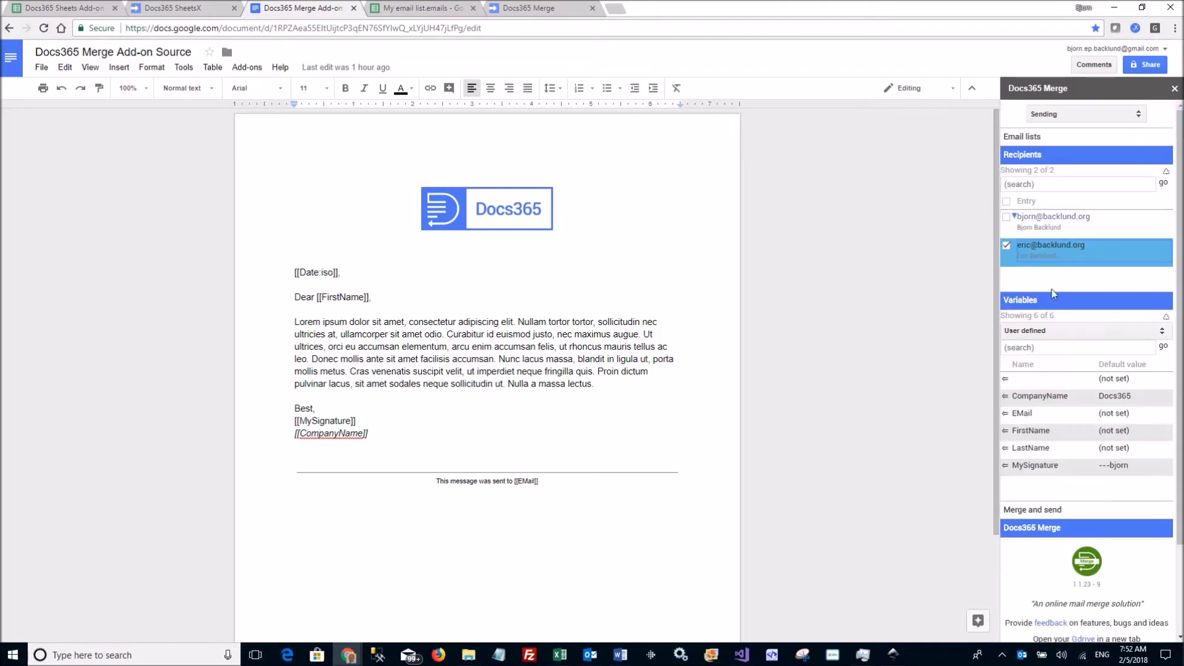
- Preview the merged email for the second recipient, examine its greeting name, date, signature and company name, and close the preview
left_click(1055, 253)
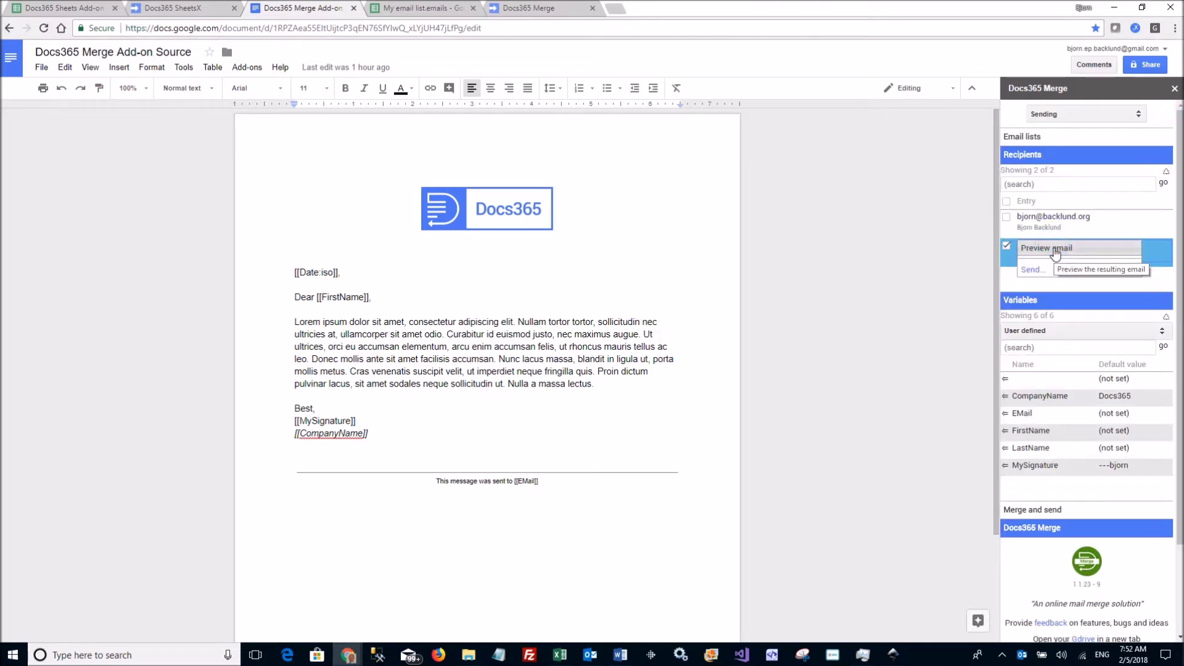
left_click(1053, 249)
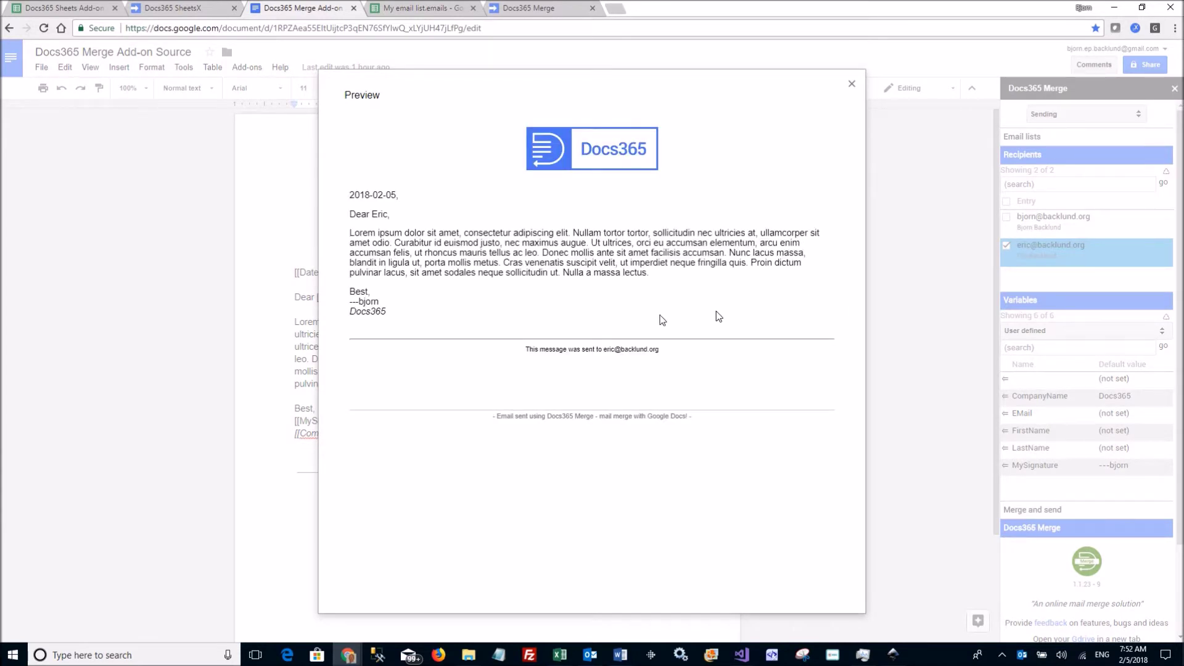
double_click(379, 214)
left_click_drag(349, 195, 393, 201)
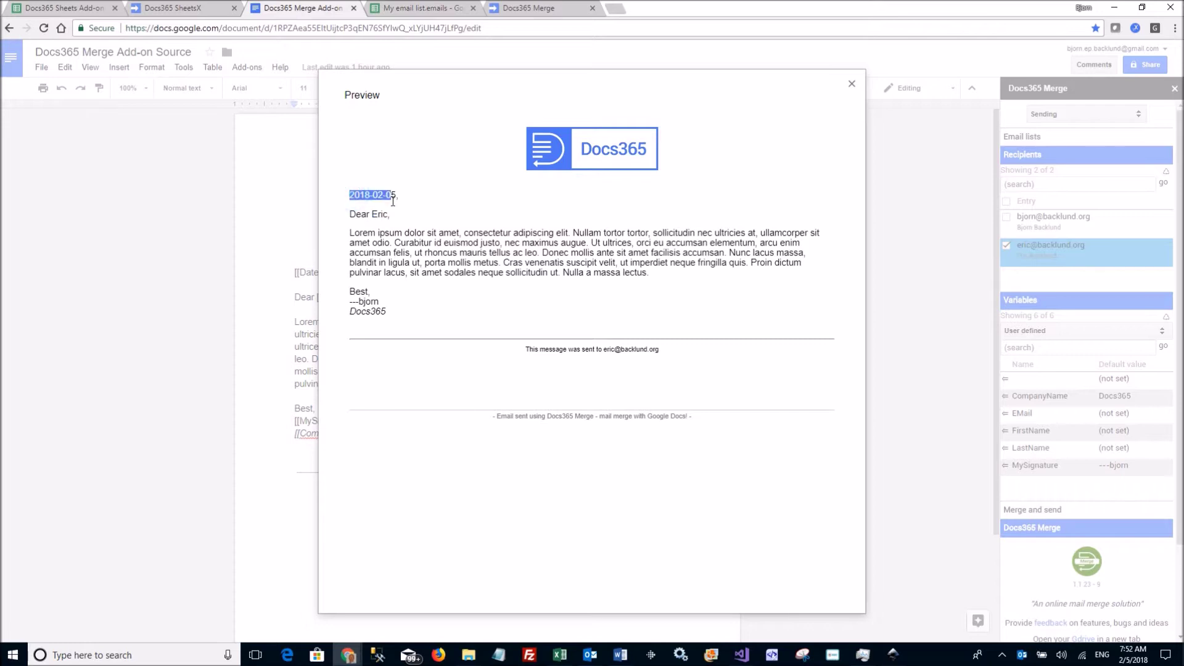
left_click(367, 300)
double_click(370, 301)
left_click(368, 301)
double_click(368, 311)
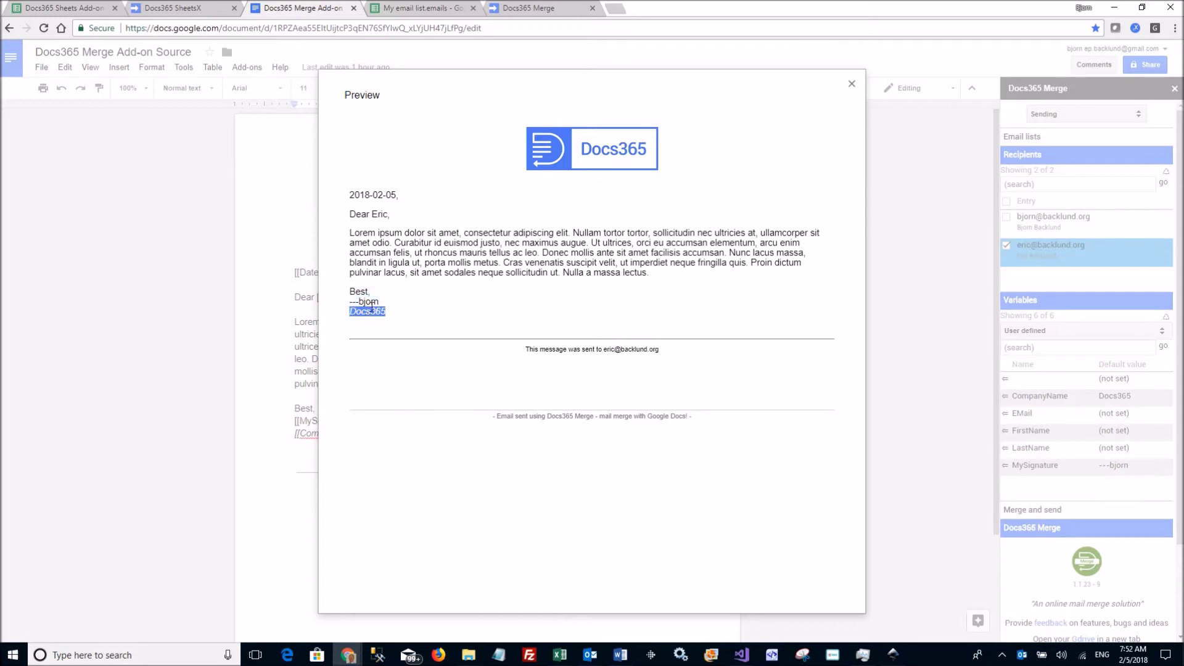
left_click(851, 85)
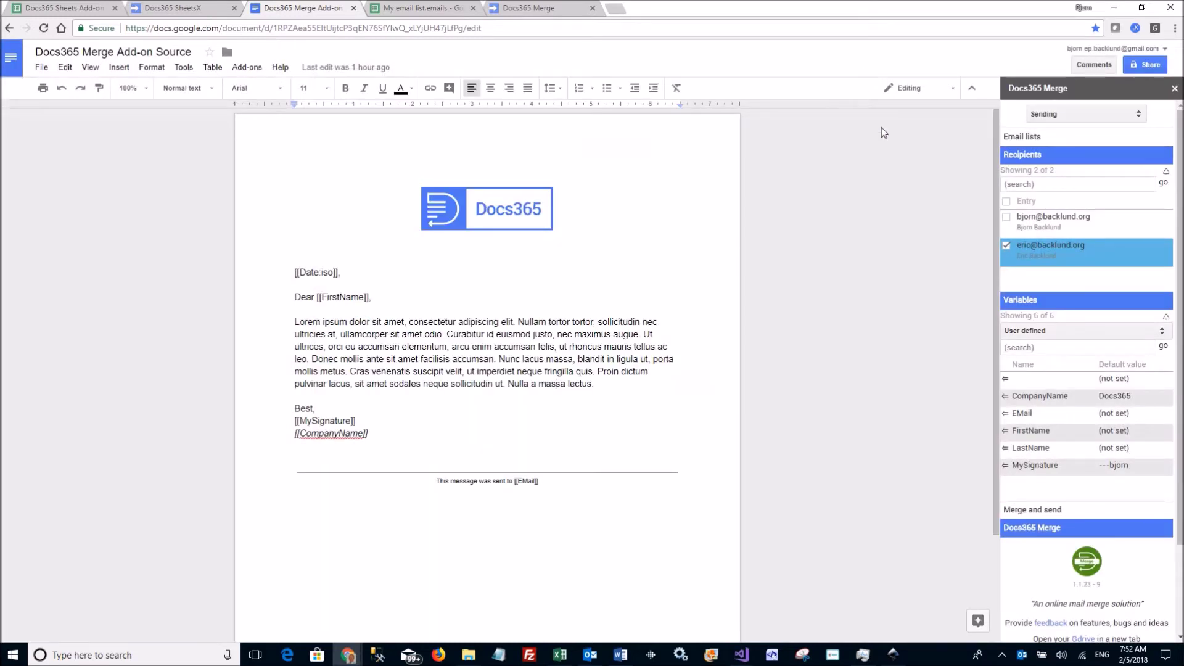
- Collapse the Recipients and Variables sections and show the Merge and send settings with the subject, CC and BCC
mouse_move(1021, 159)
left_click(1021, 157)
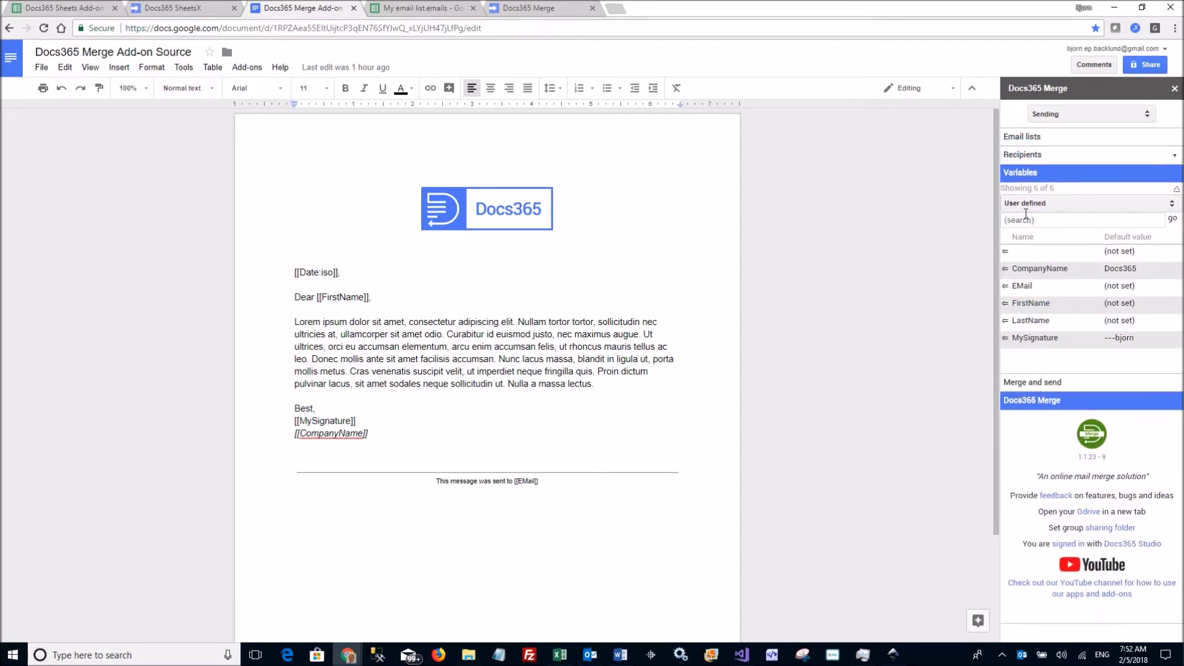
left_click(1018, 178)
left_click(1045, 193)
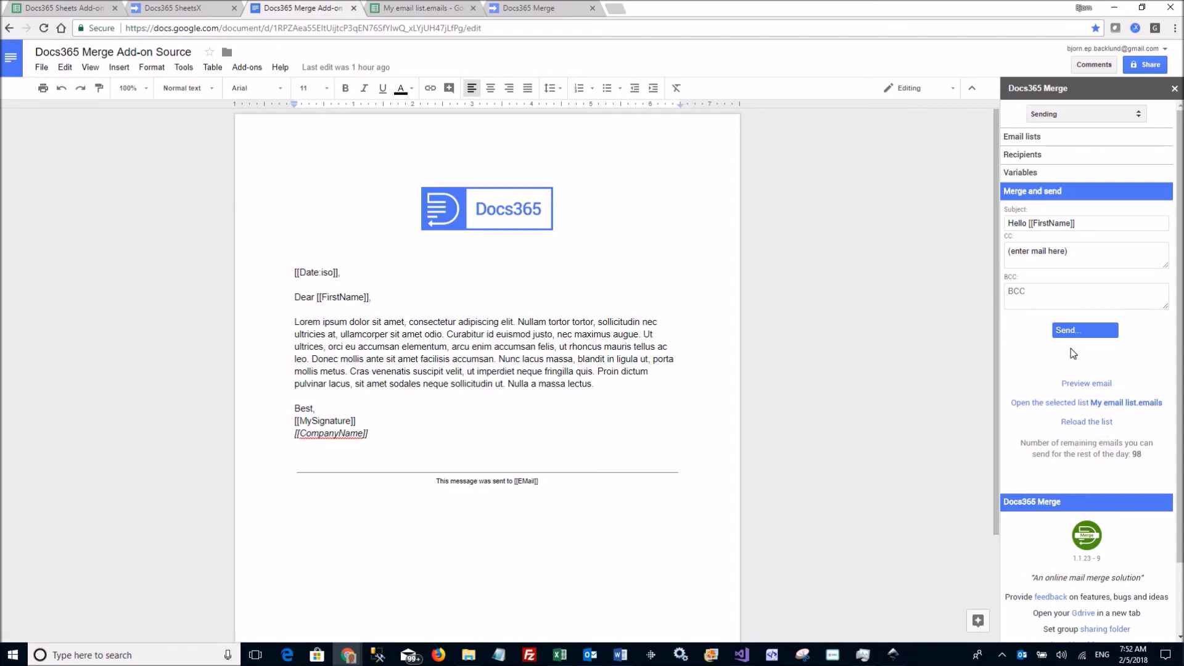
- Send the merged email to all recipients and close the Send e-mails report
left_click(1072, 331)
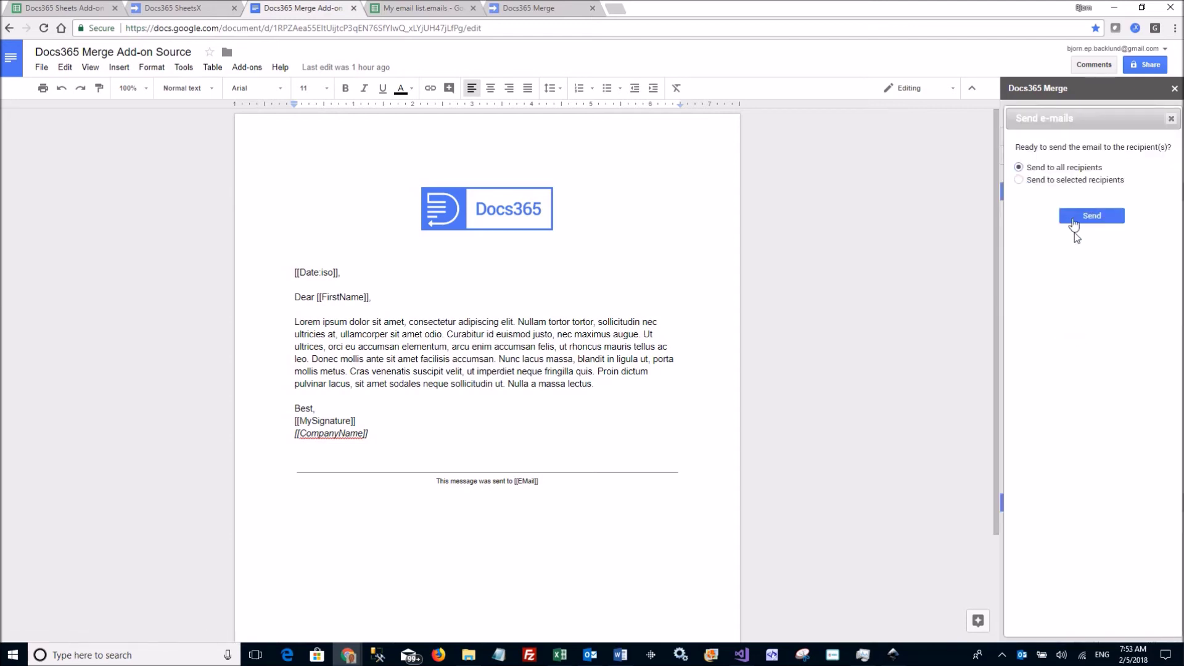
left_click(1090, 215)
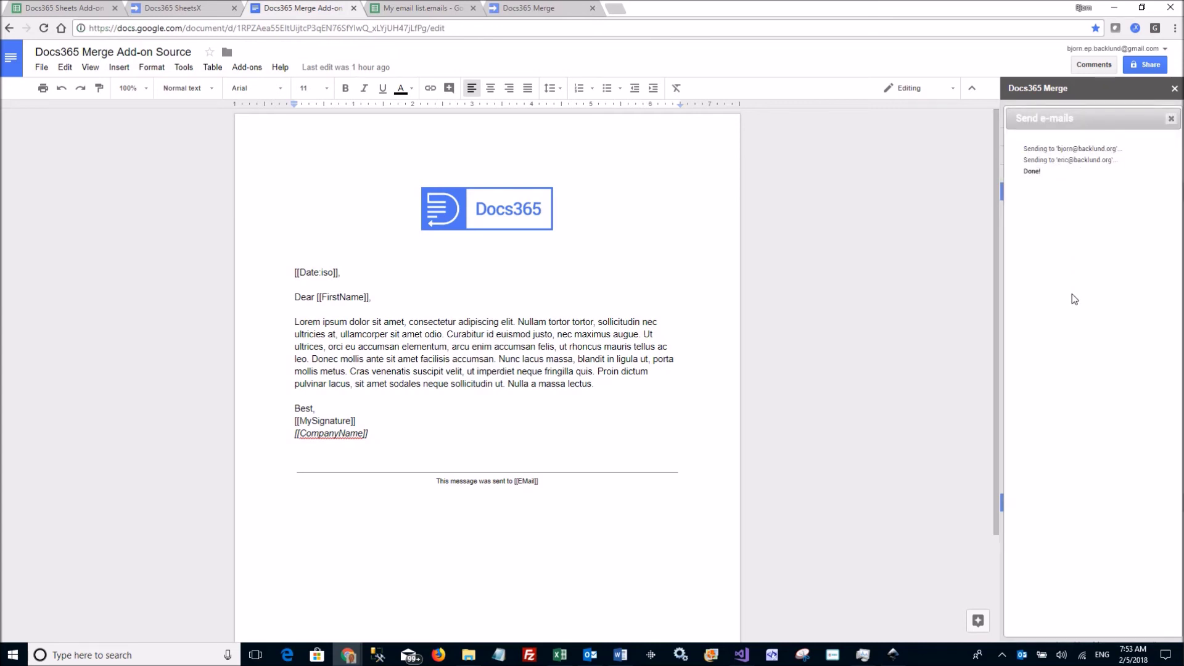
left_click(1170, 119)
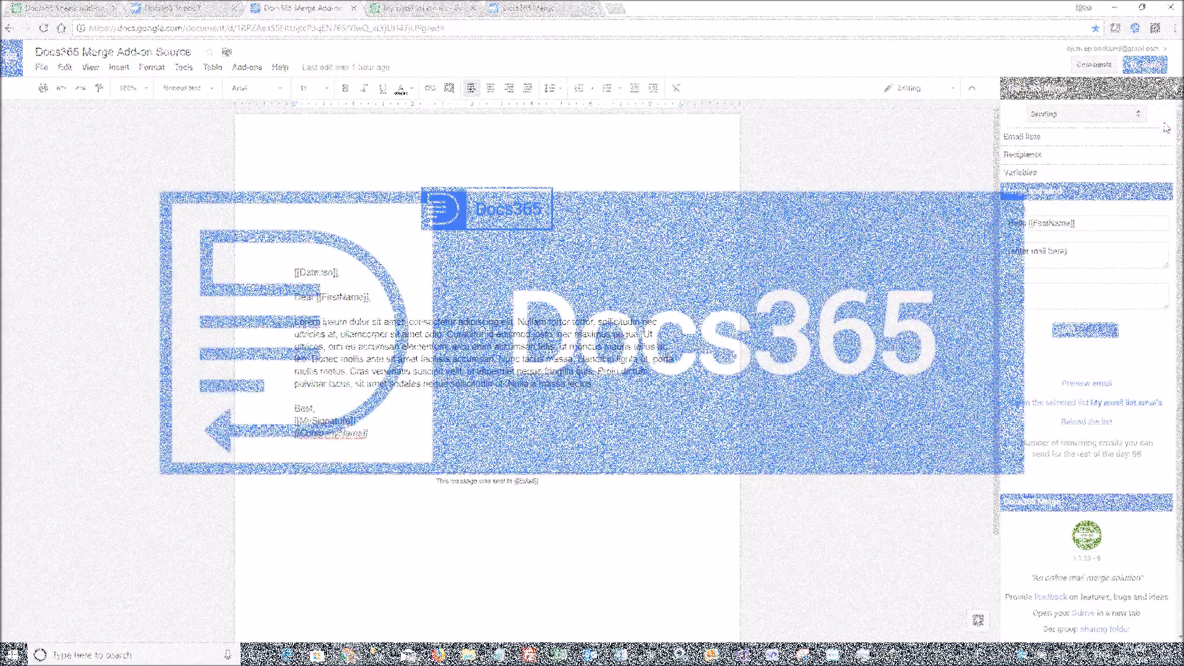